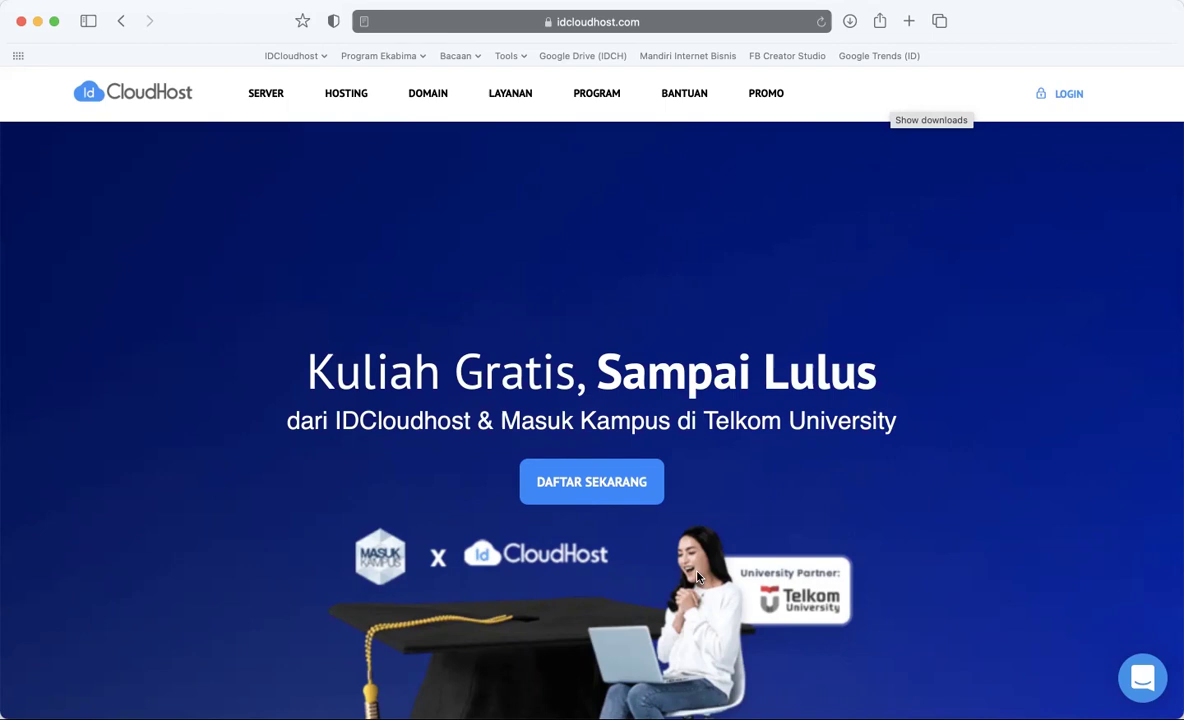
- Review the four Proses Pendaftaran steps and check the page's full address
scroll(698, 577, "down", 10)
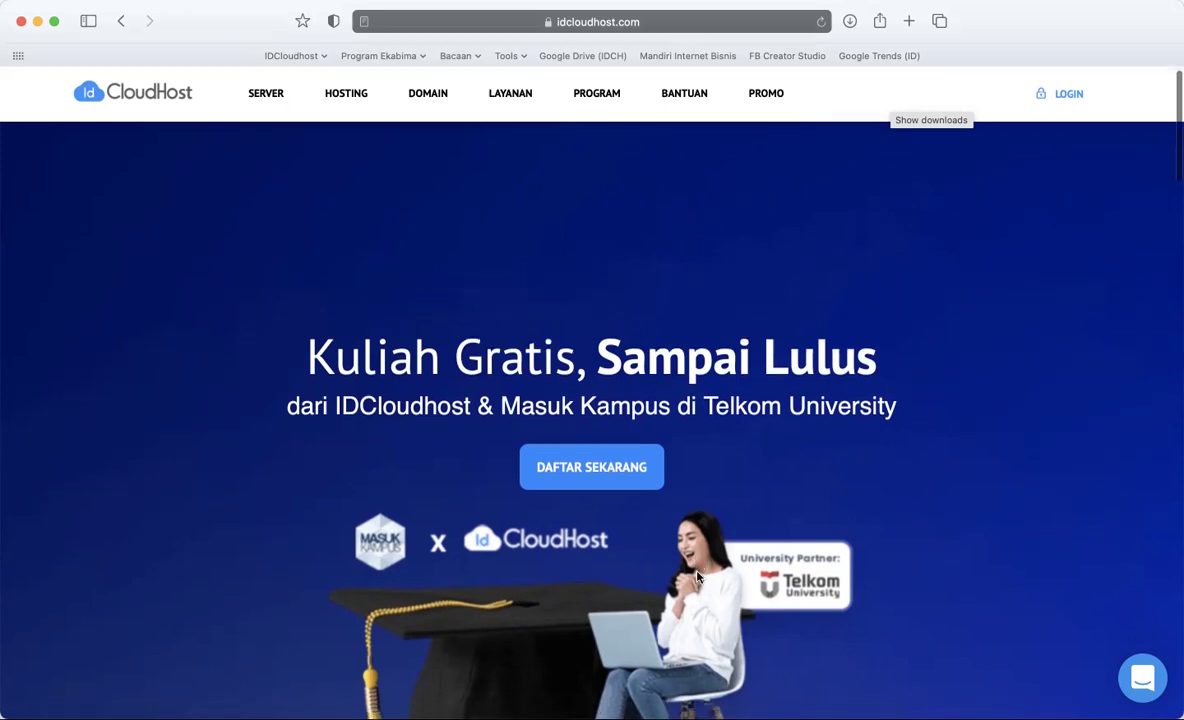
scroll(698, 577, "down", 5)
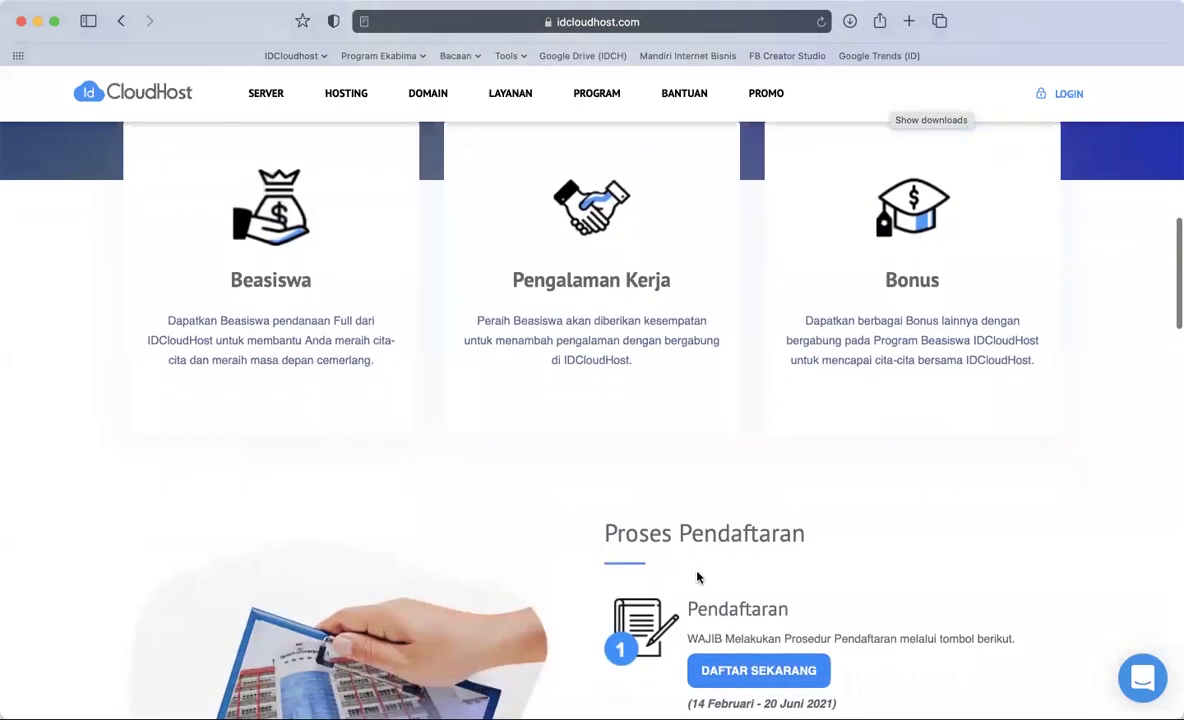
scroll(697, 572, "down", 4)
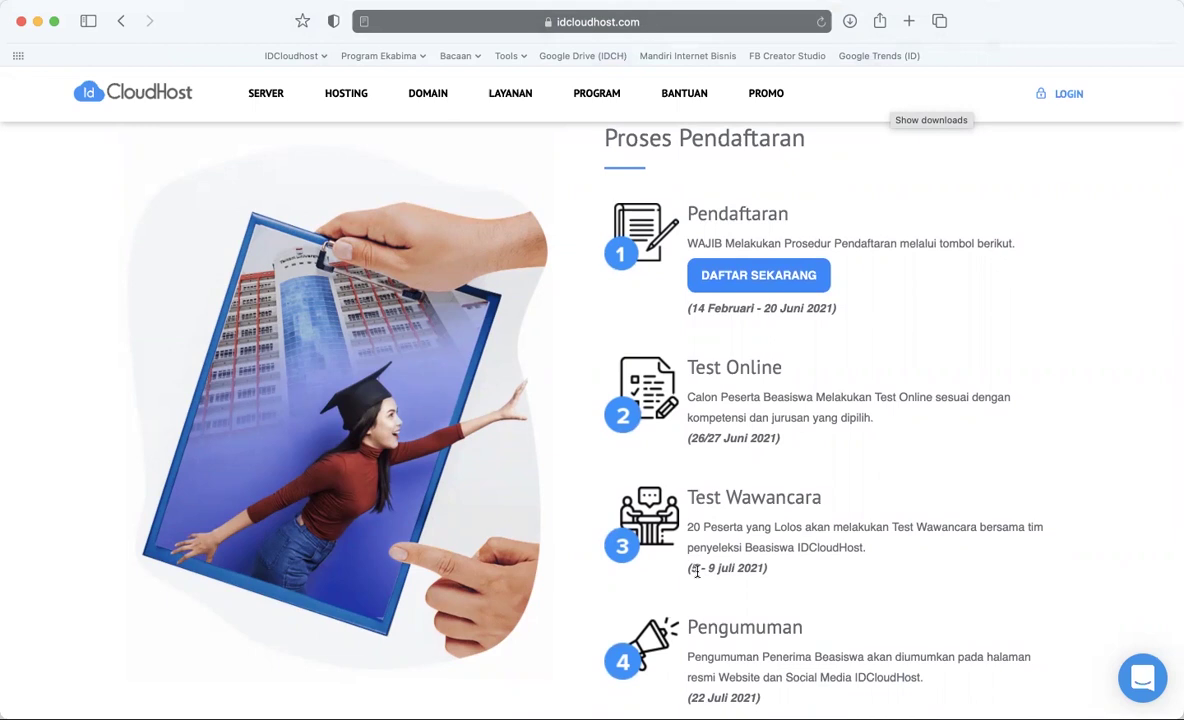
left_click(758, 24)
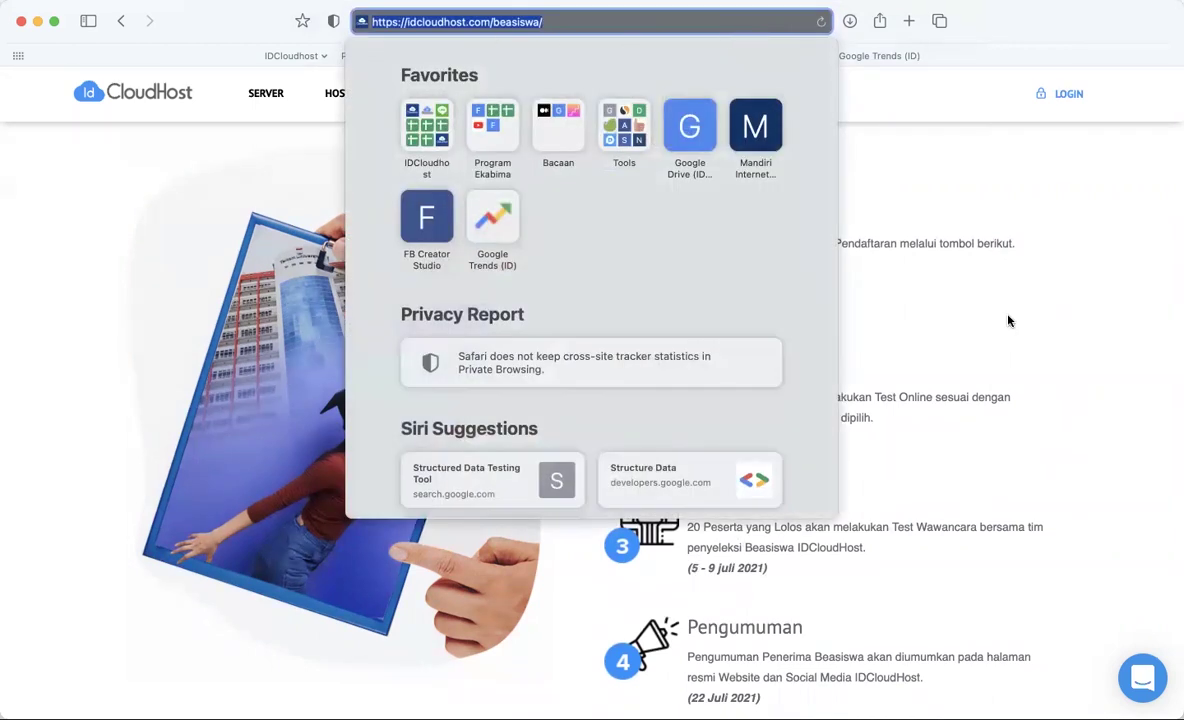
left_click(977, 385)
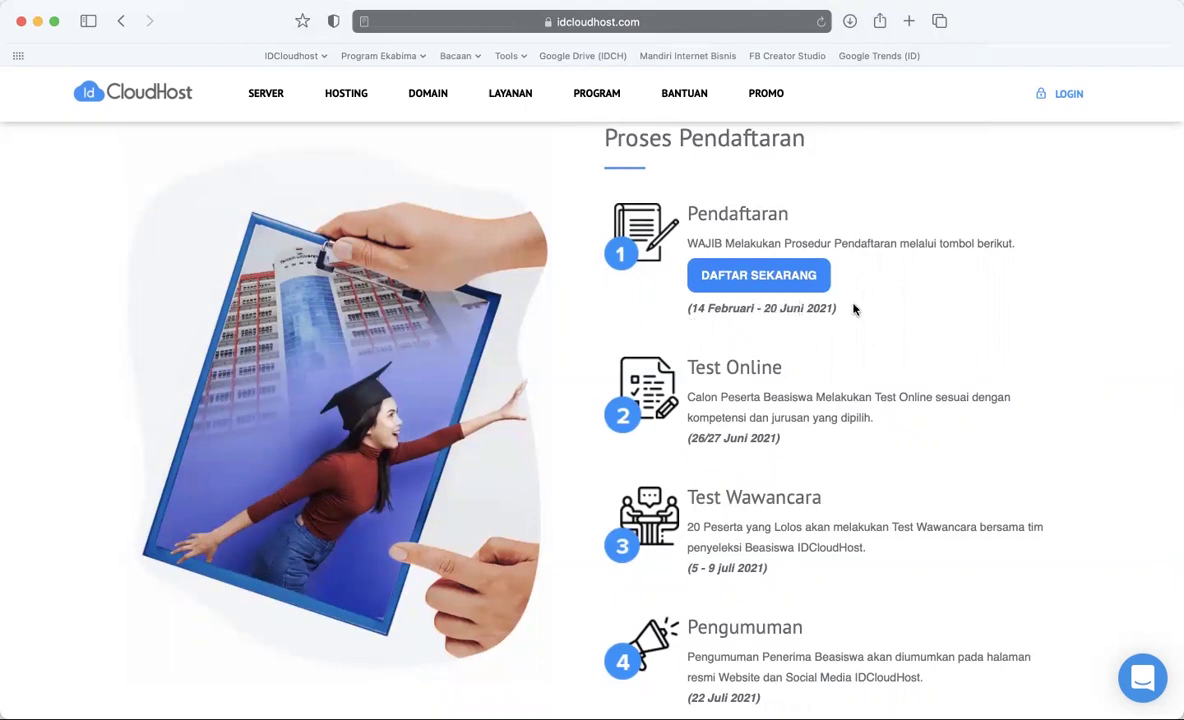
- Scroll to the Tanya Jawab section and open the complete scholarship FAQ
scroll(809, 347, "down", 2)
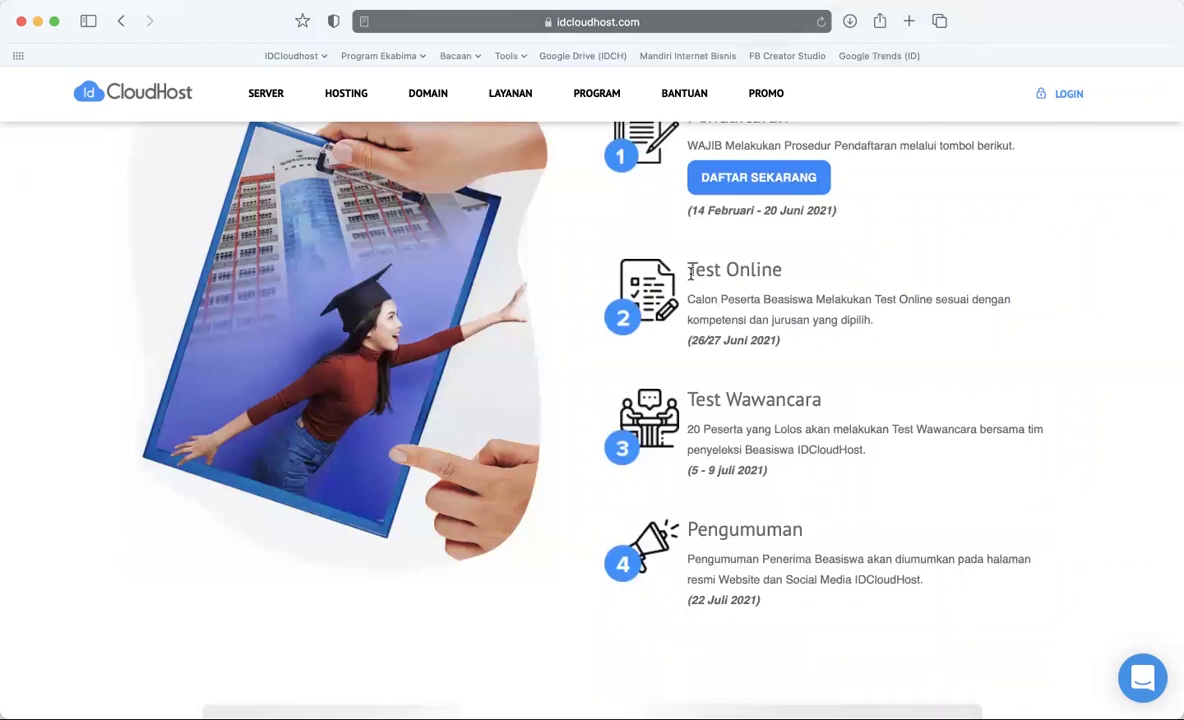
scroll(690, 272, "down", 2)
scroll(693, 275, "down", 2)
scroll(692, 276, "down", 2)
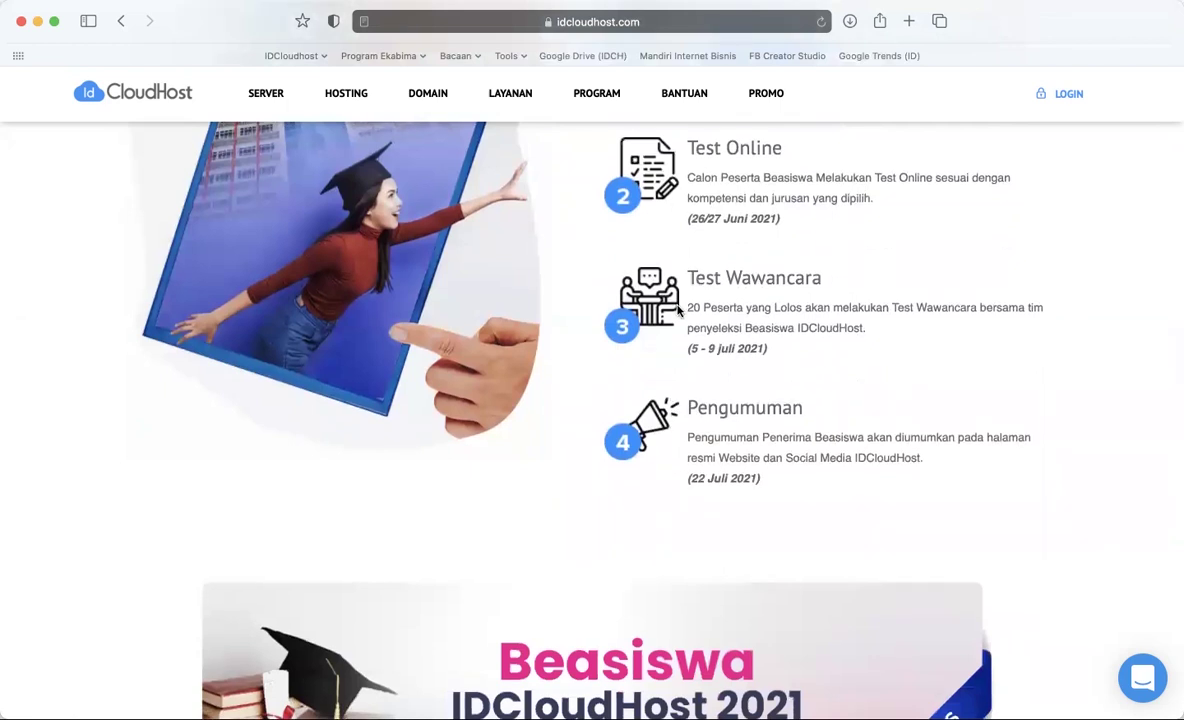
scroll(678, 310, "down", 5)
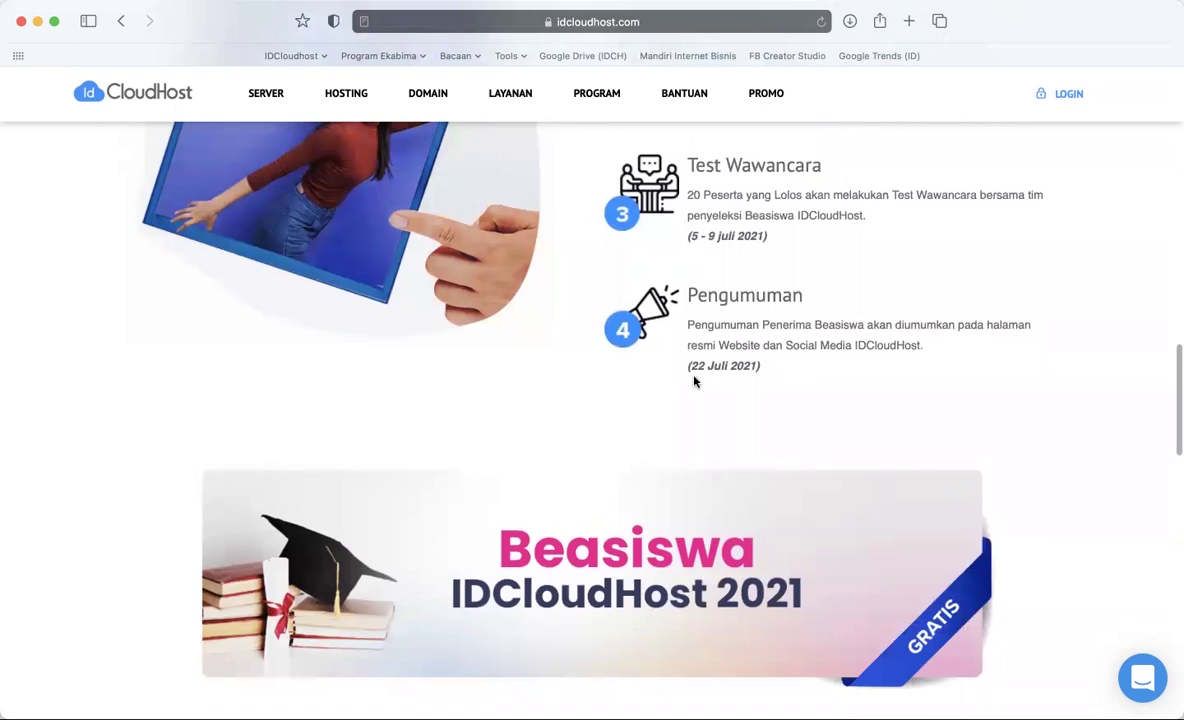
scroll(695, 381, "down", 10)
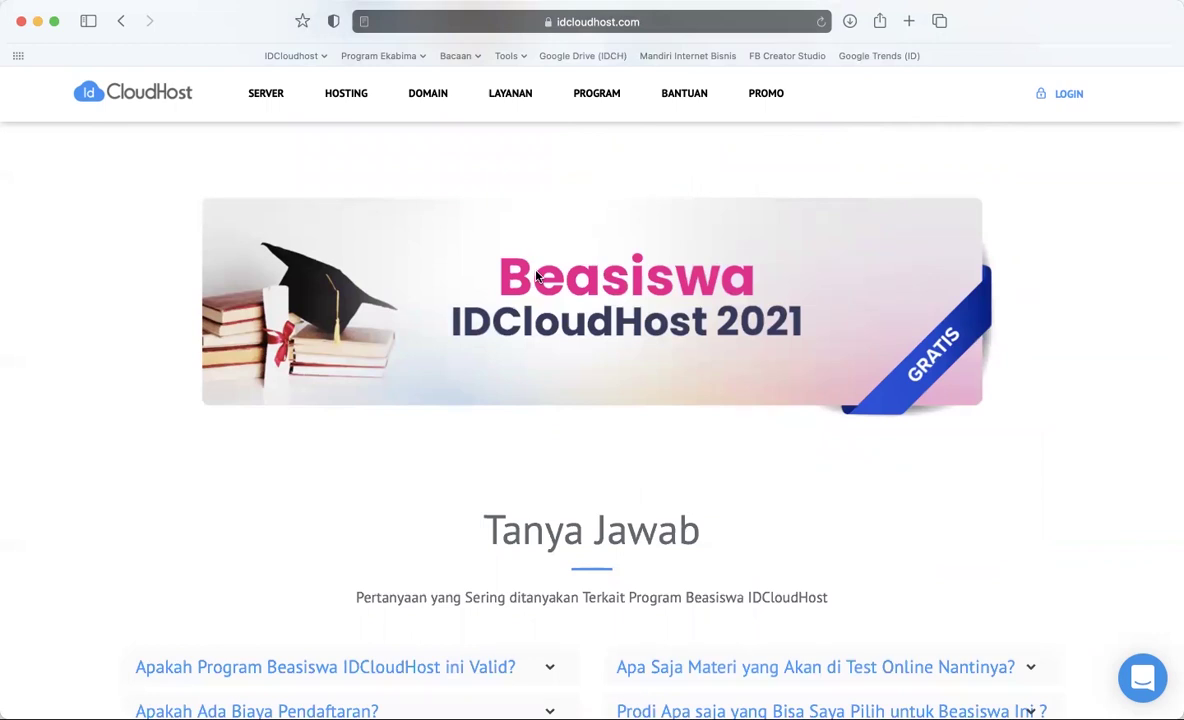
scroll(537, 276, "down", 10)
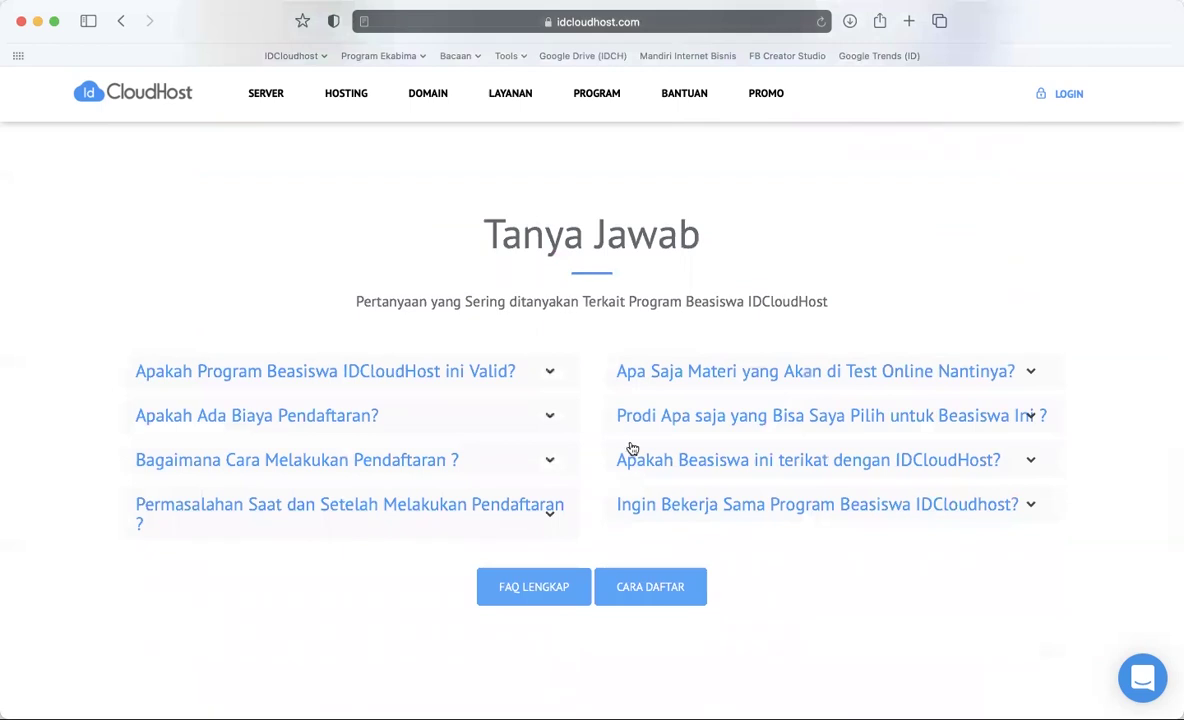
left_click(560, 591)
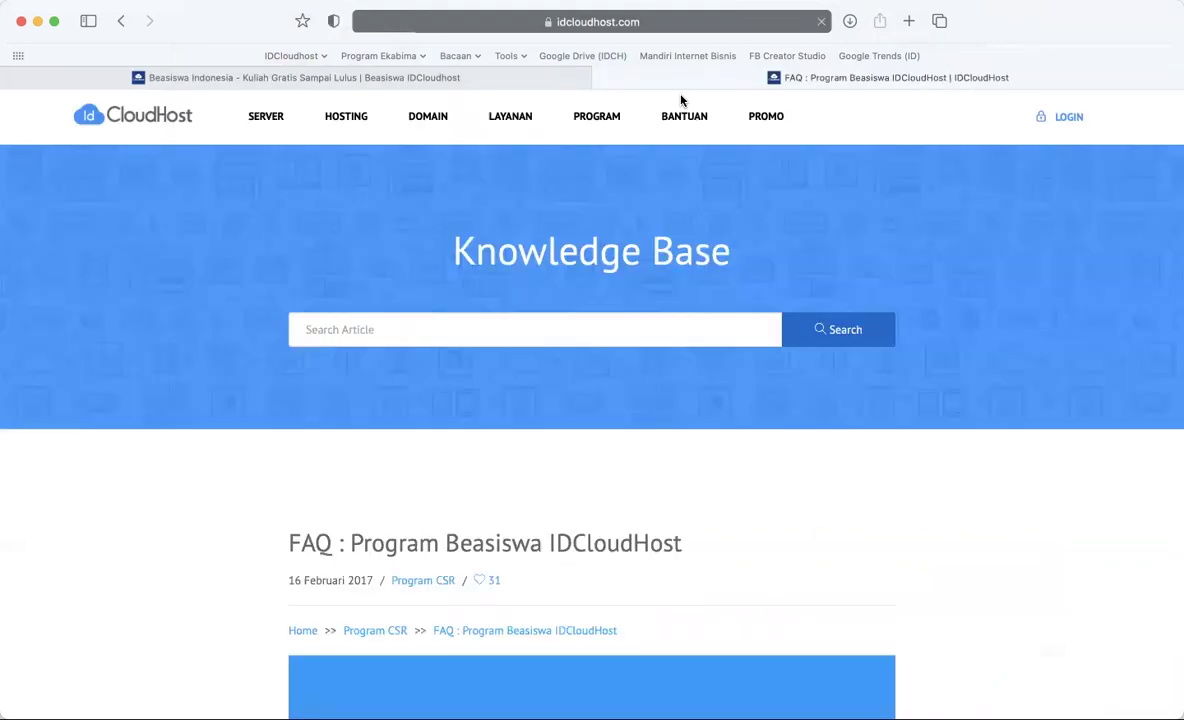
- Read the scholarship FAQ article and open the CARA DAFTAR registration guide
scroll(656, 609, "down", 20)
scroll(656, 609, "down", 10)
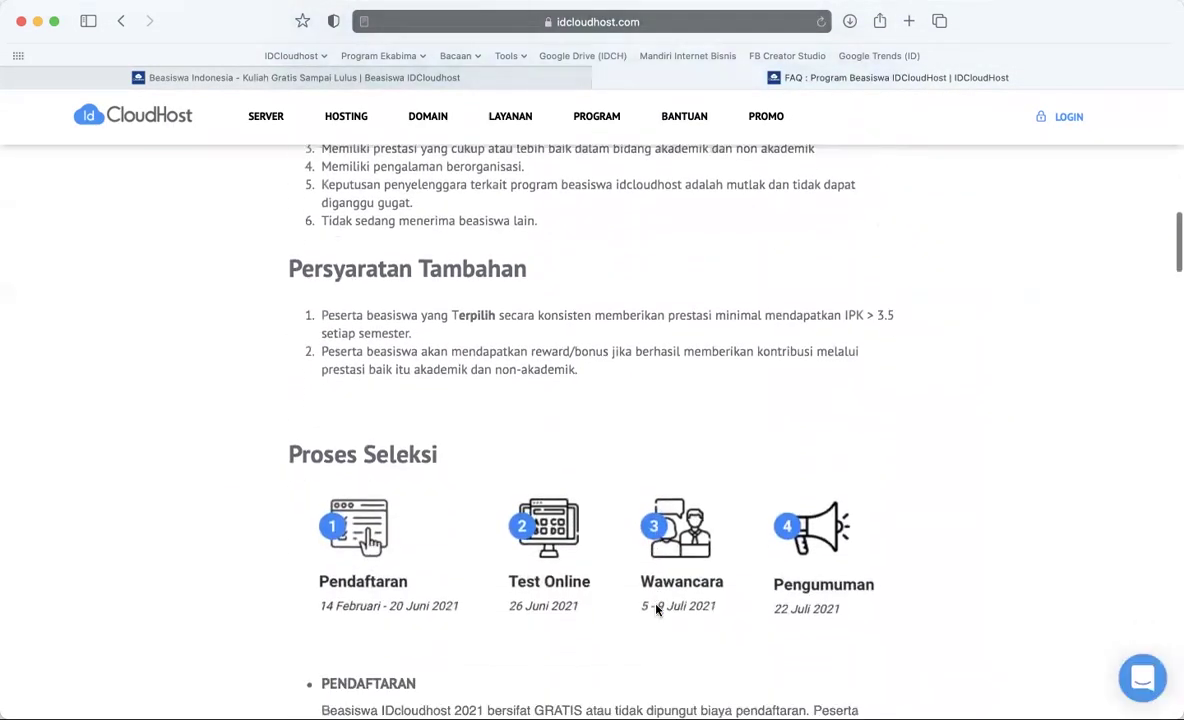
scroll(656, 609, "down", 12)
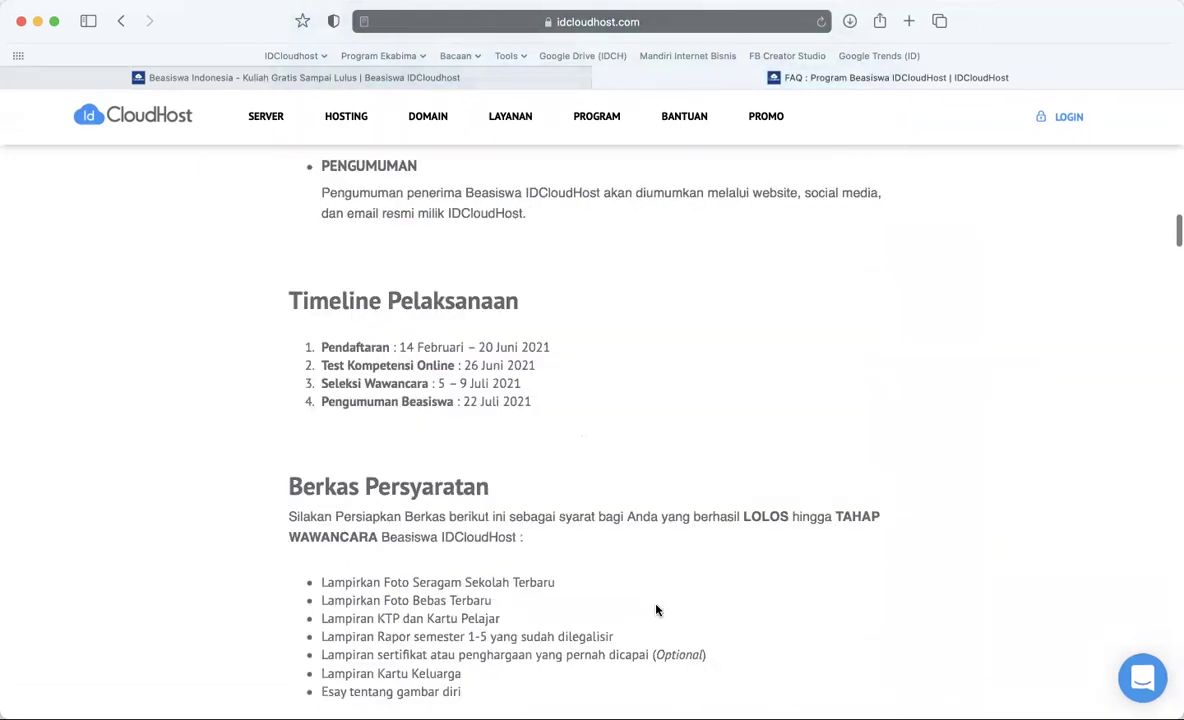
scroll(656, 609, "down", 15)
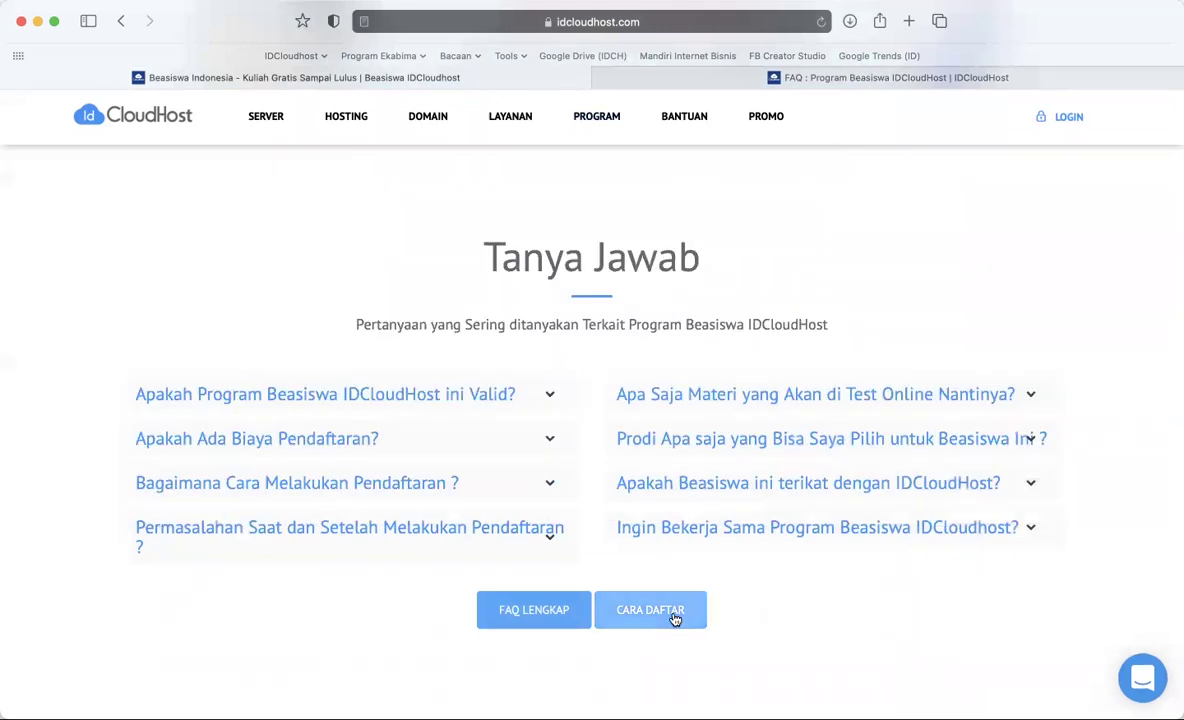
left_click(675, 619)
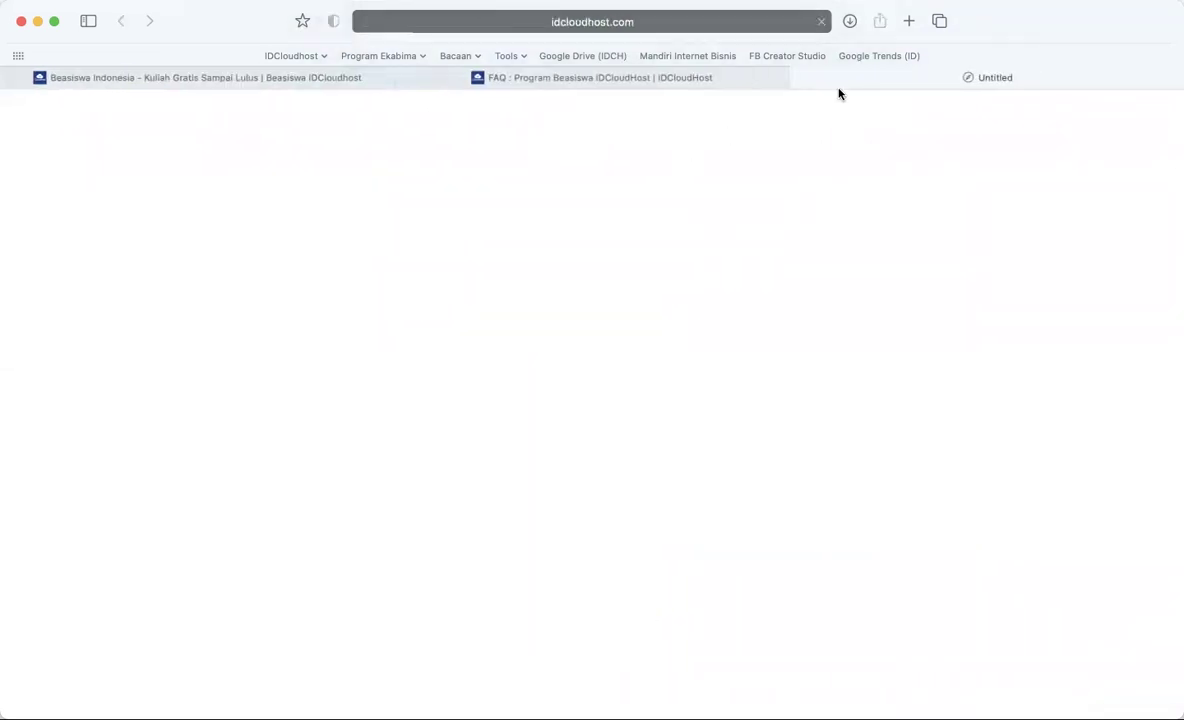
- Skim the 'Prosedur Pendaftaran Beasiswa IDCloudHost 2021' guide, then return to the Beasiswa page's top
scroll(710, 530, "down", 10)
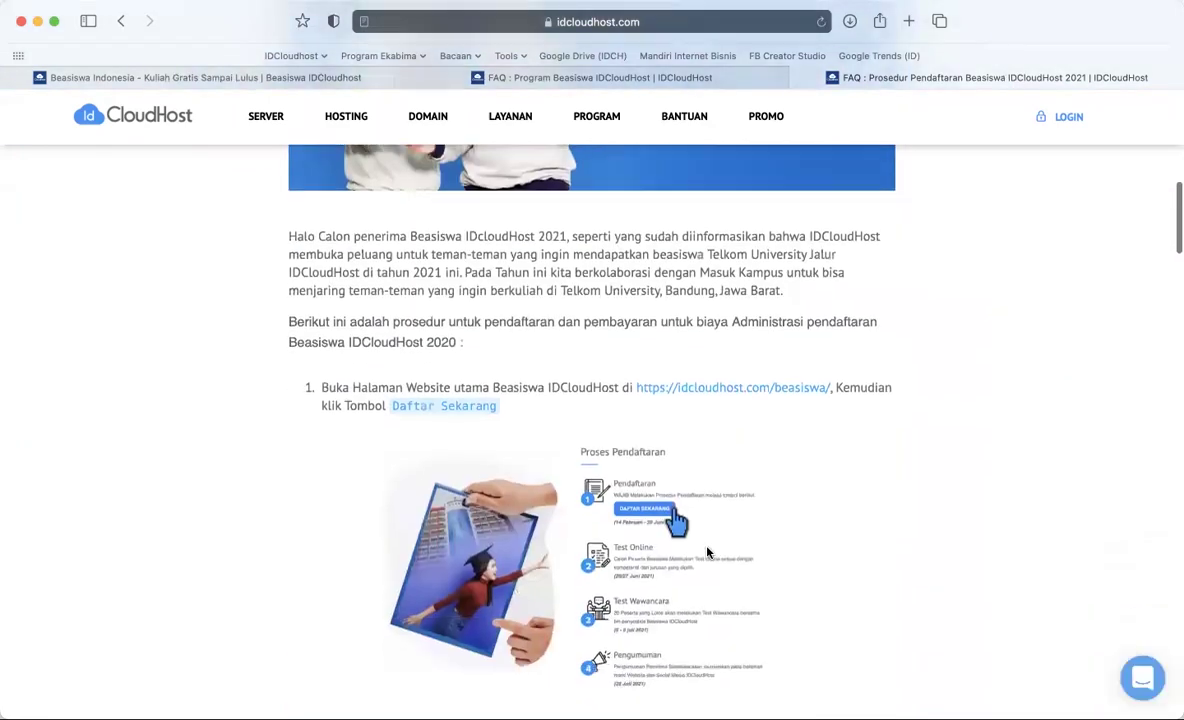
scroll(707, 550, "down", 12)
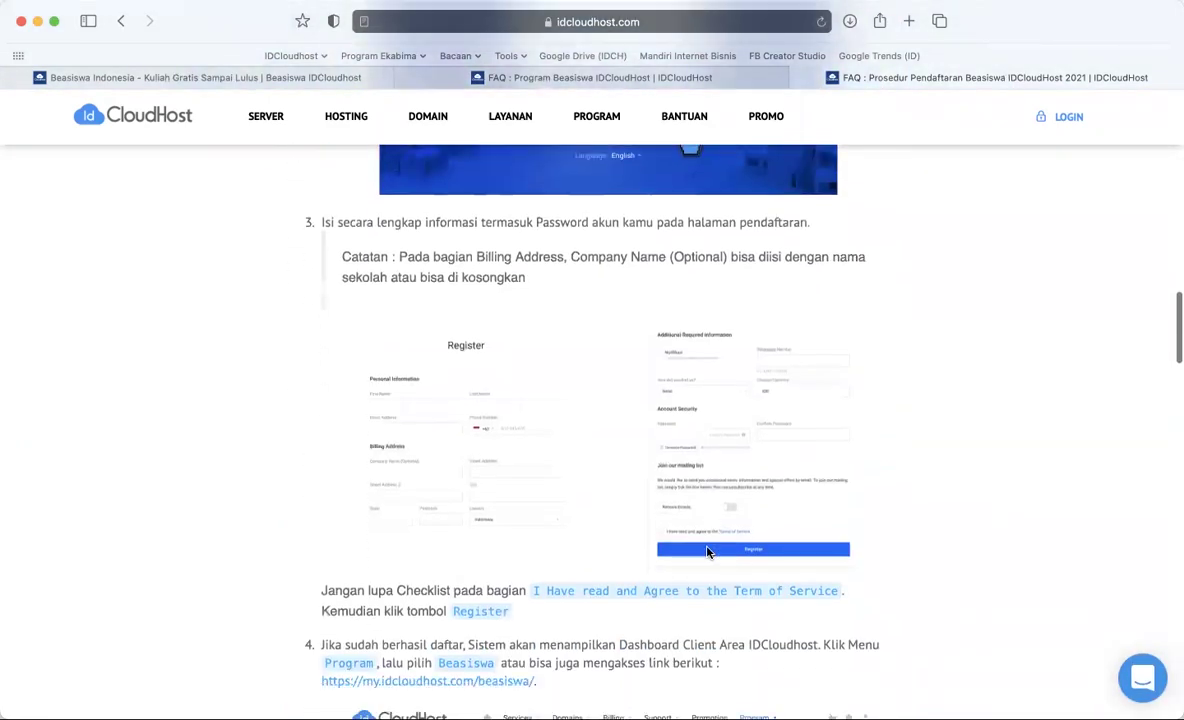
scroll(707, 550, "down", 15)
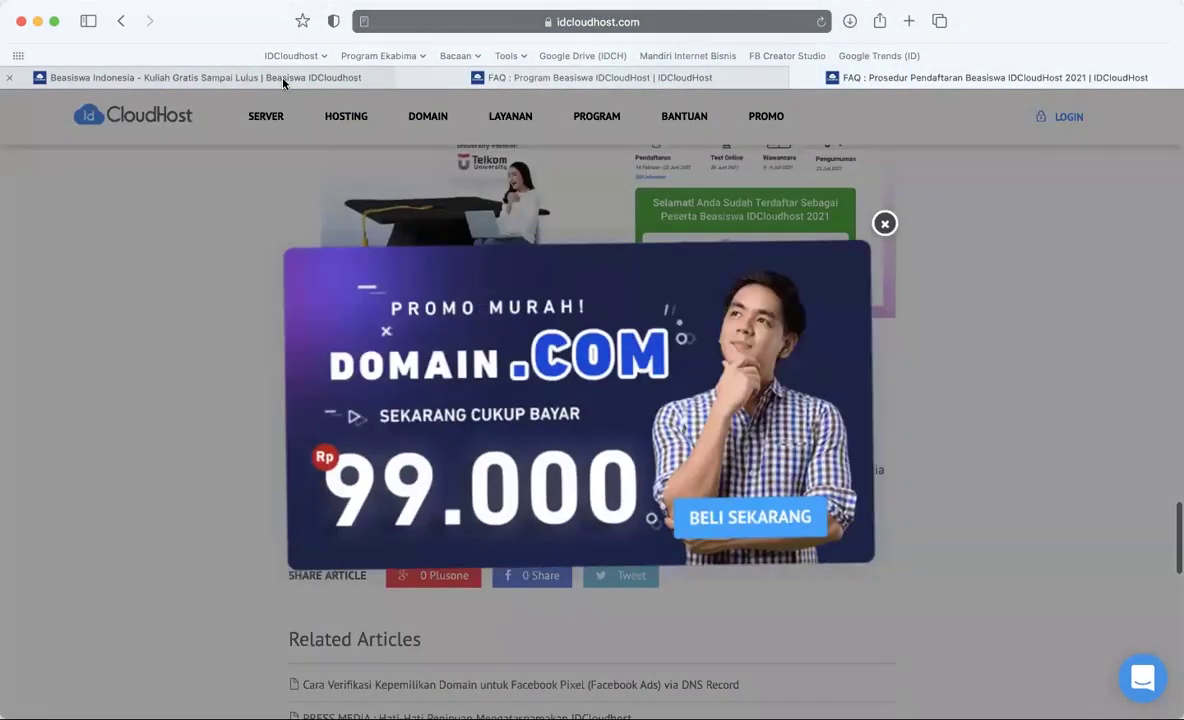
left_click(261, 77)
scroll(707, 510, "up", 15)
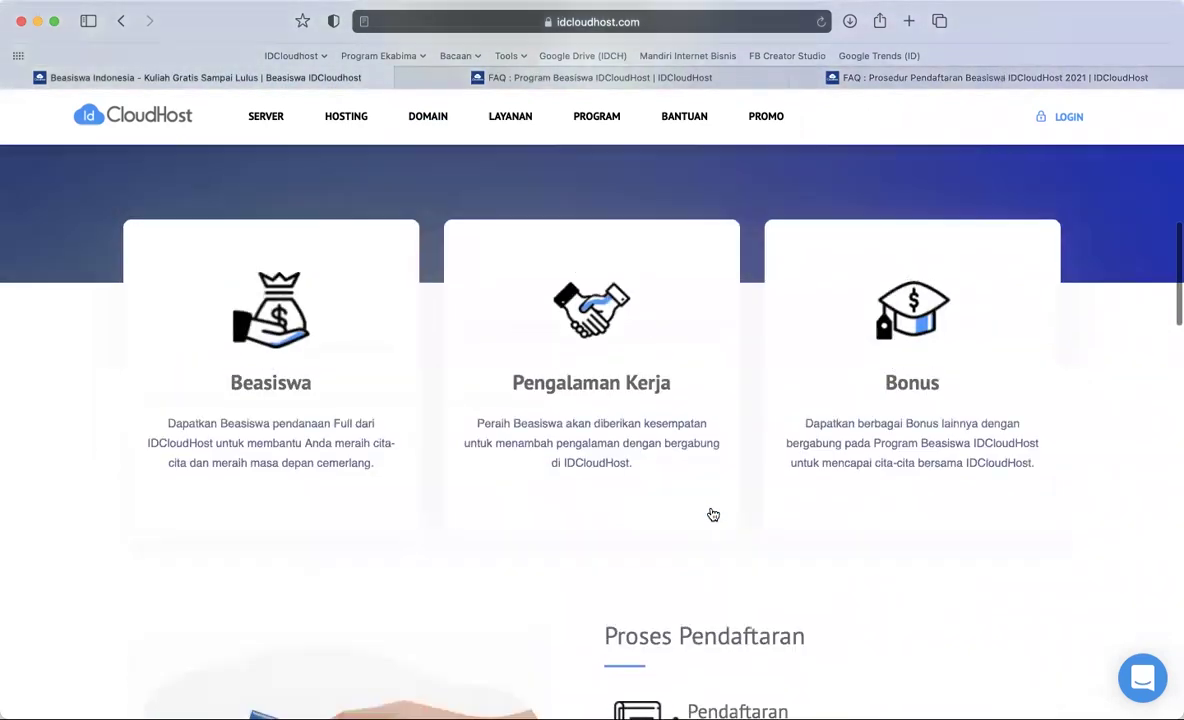
scroll(712, 514, "up", 5)
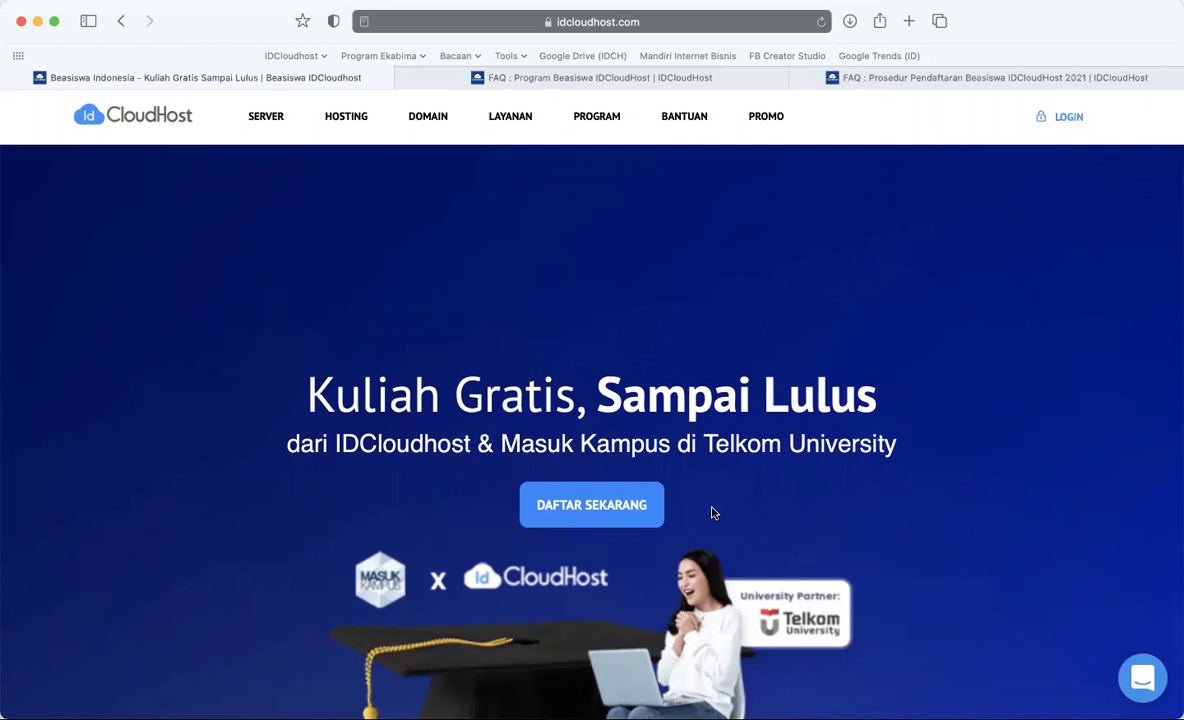
- Start sign-up via DAFTAR SEKARANG and proceed to create a new IDCloudHost account
left_click(706, 24)
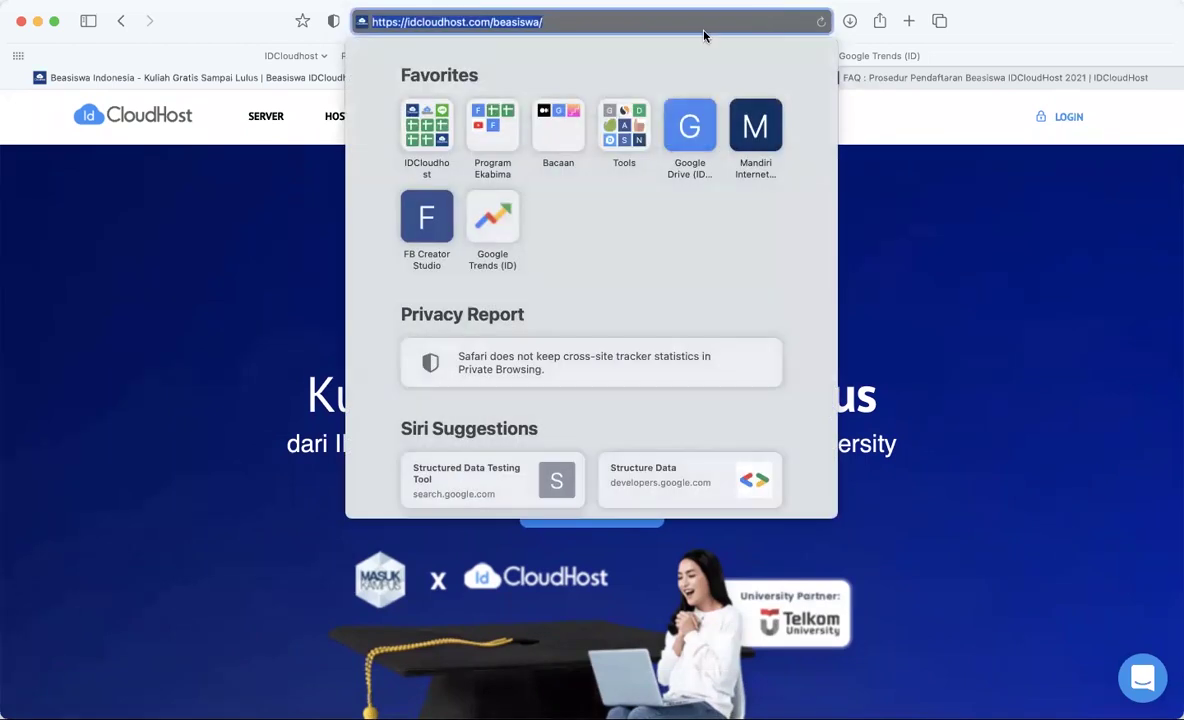
left_click(885, 285)
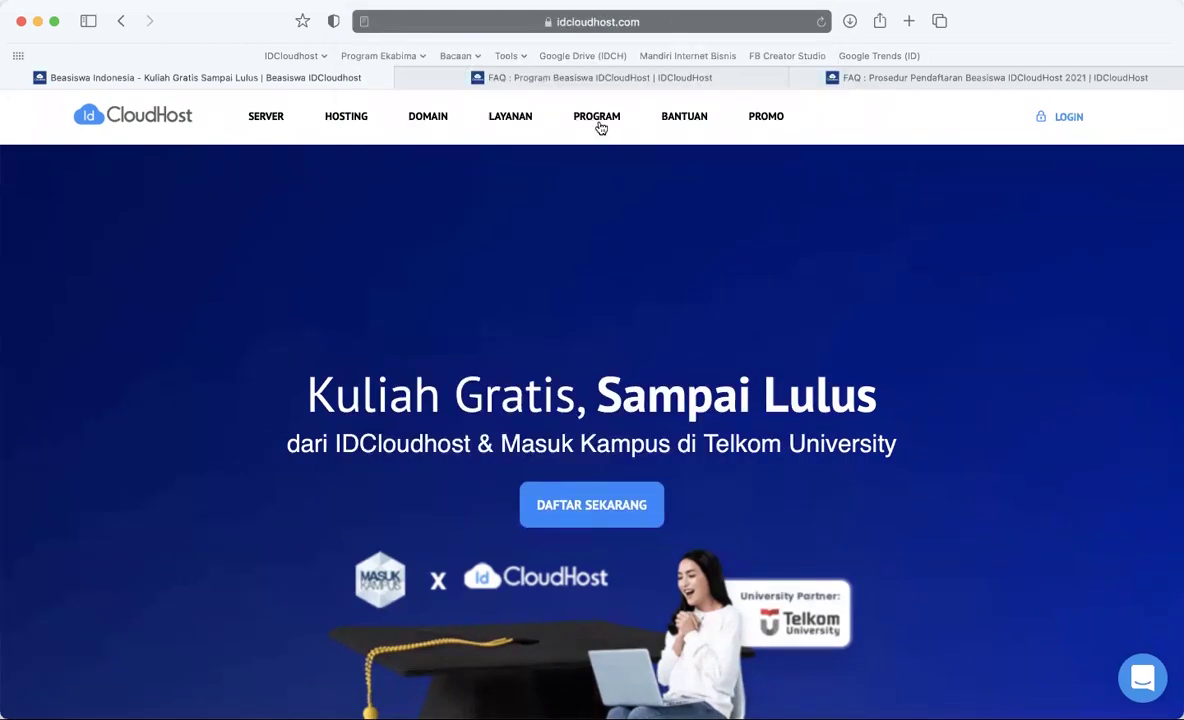
mouse_move(600, 124)
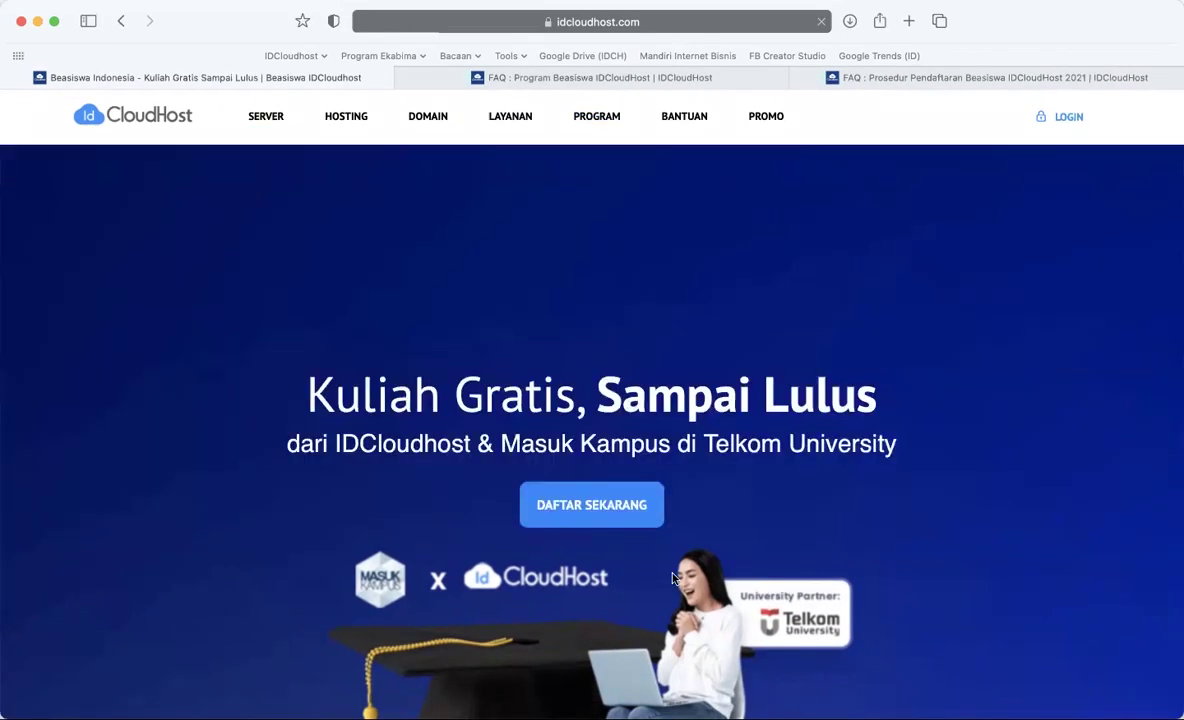
scroll(673, 578, "down", 5)
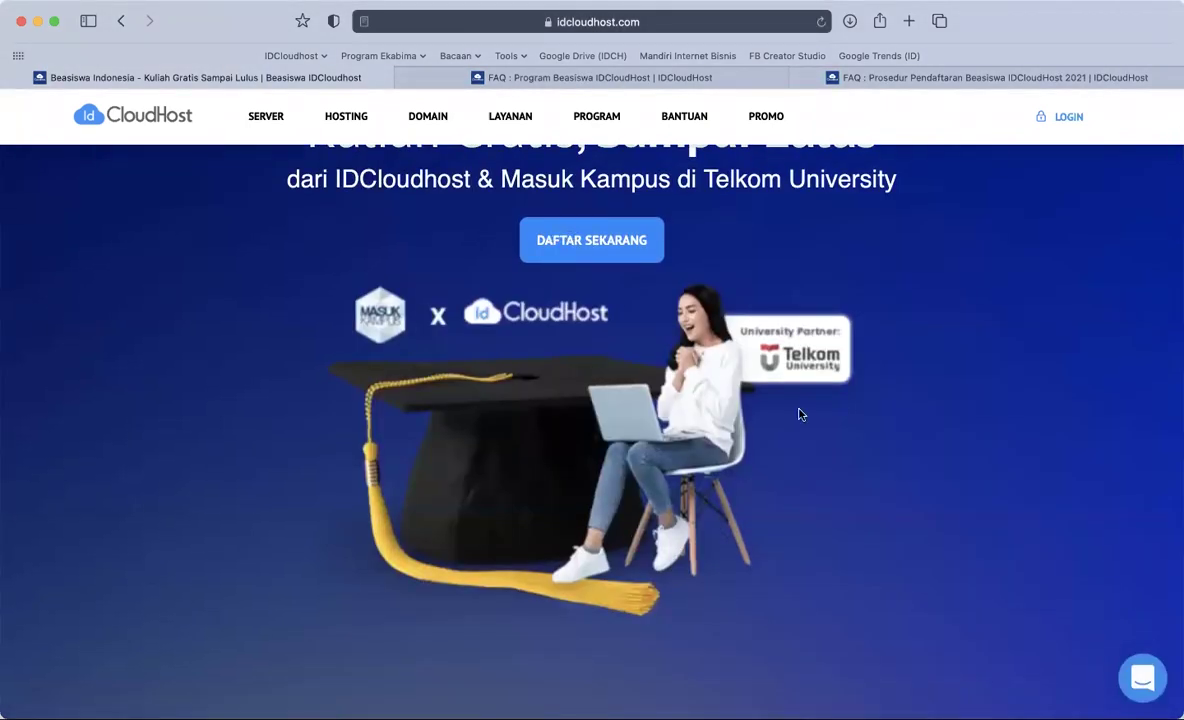
left_click(614, 250)
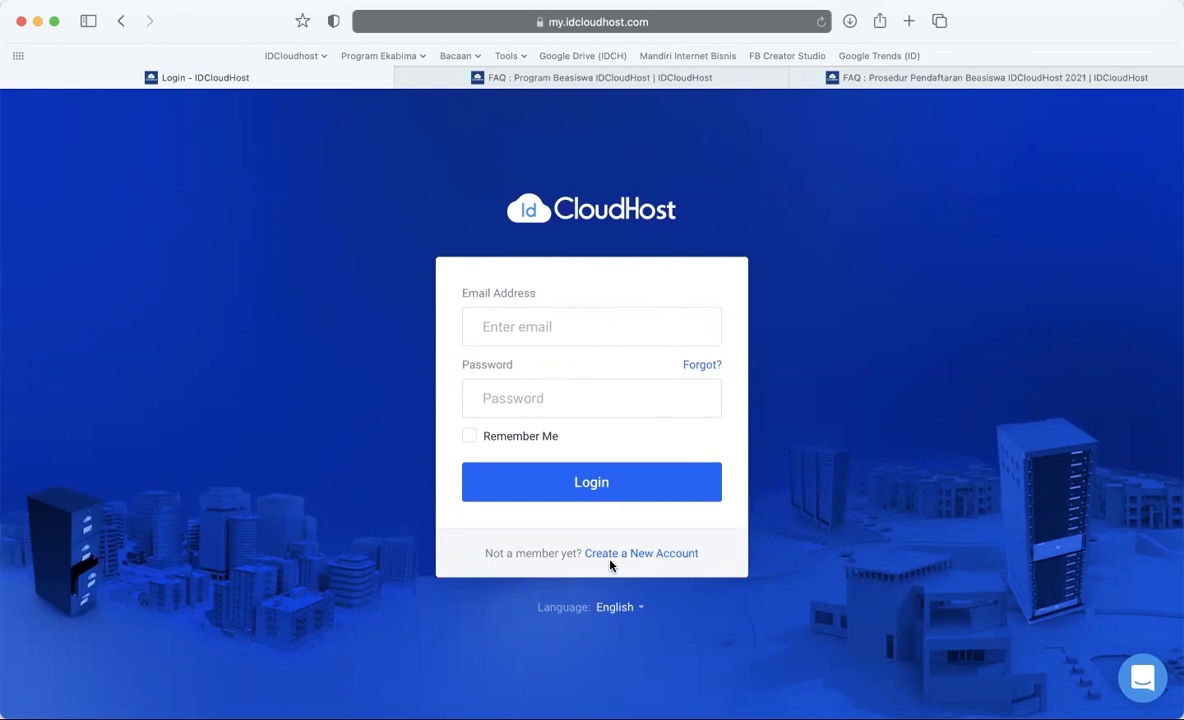
left_click(647, 554)
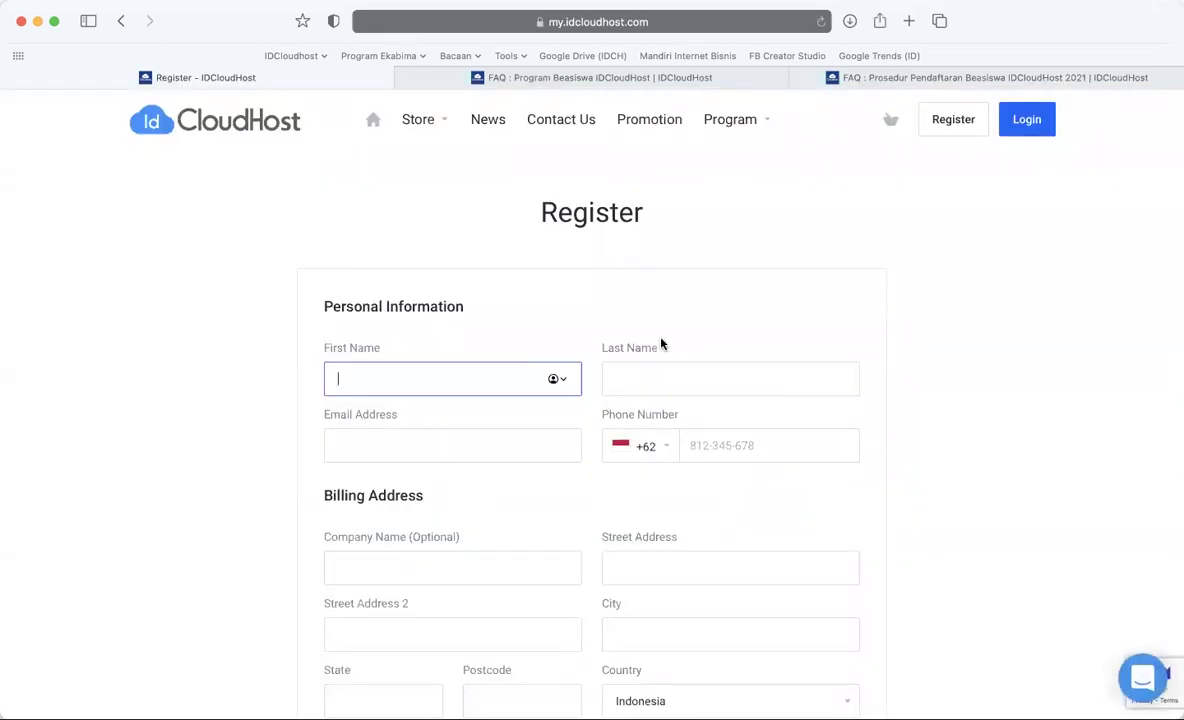
scroll(660, 343, "down", 3)
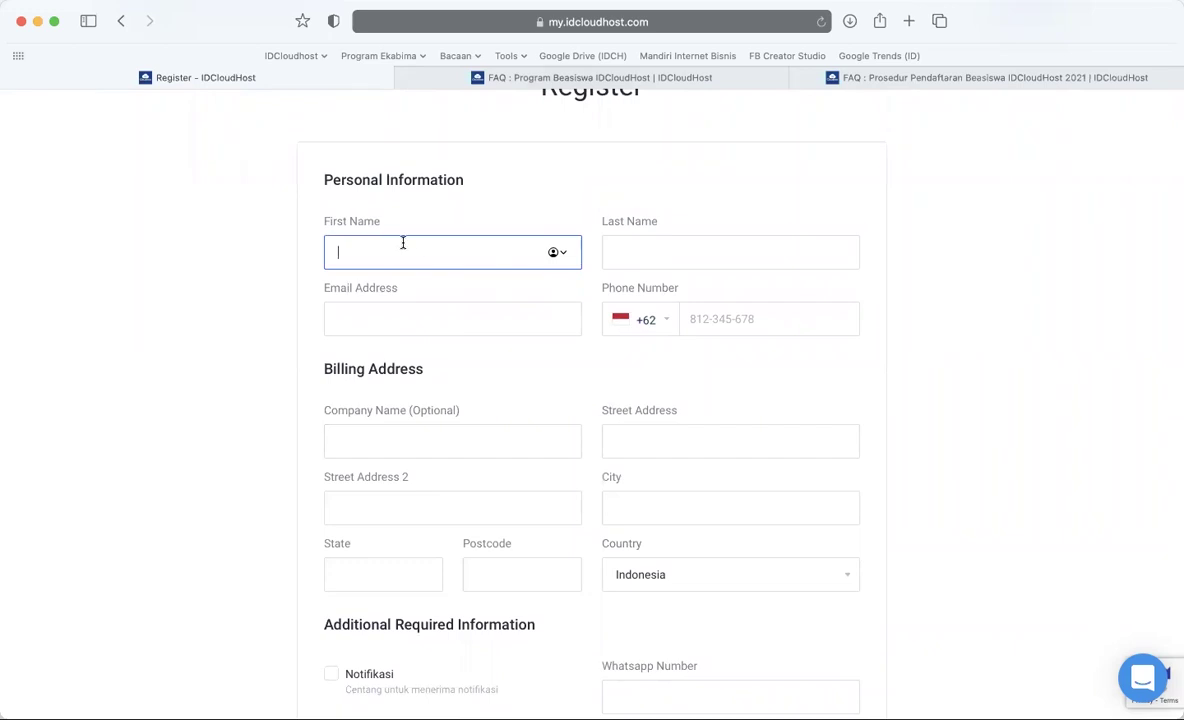
left_click(626, 254)
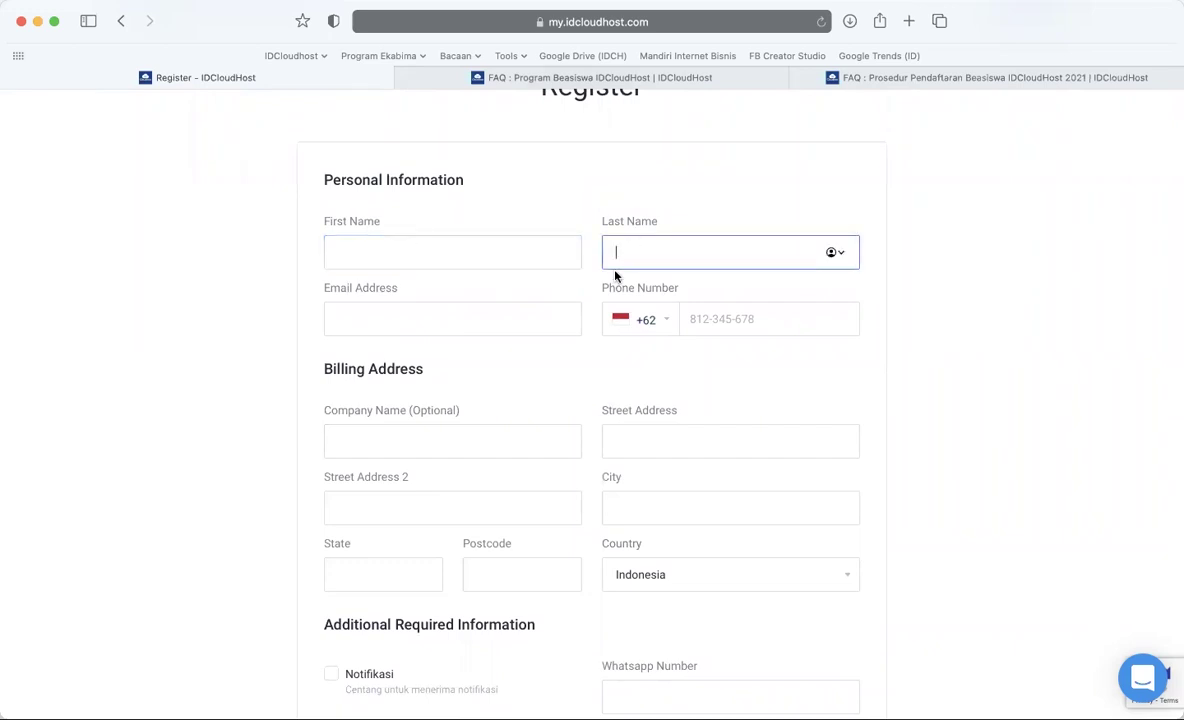
scroll(394, 320, "down", 2)
left_click(703, 252)
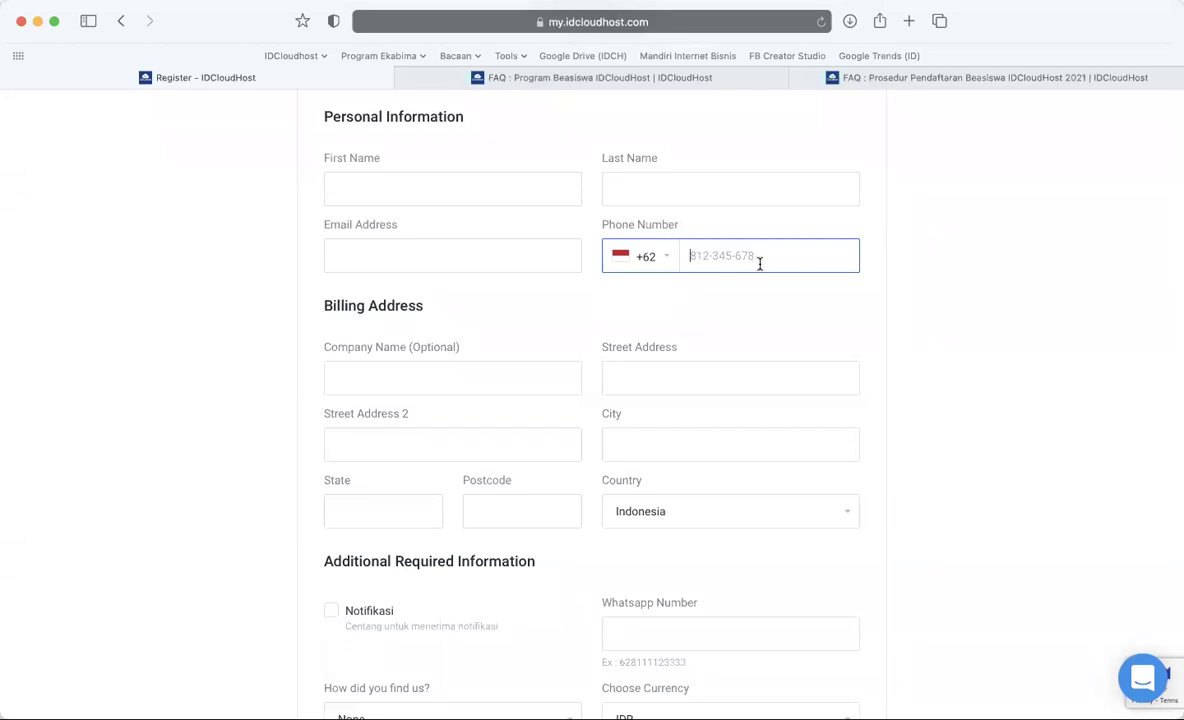
scroll(760, 263, "down", 2)
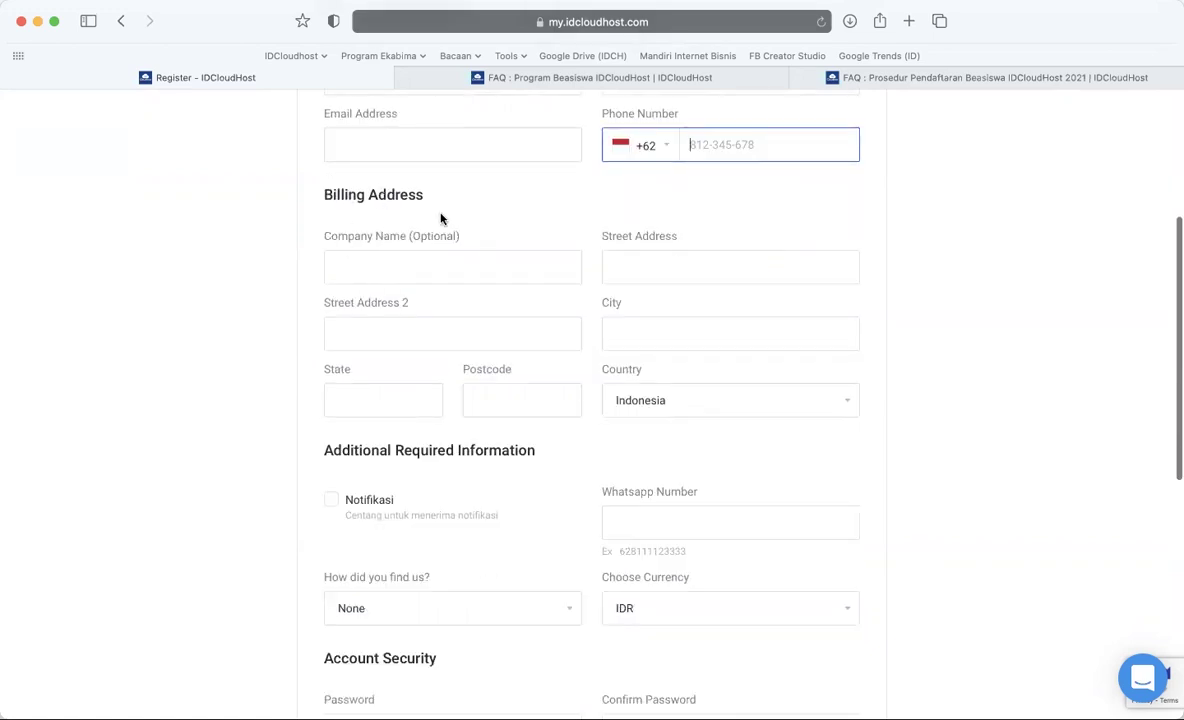
left_click(427, 240)
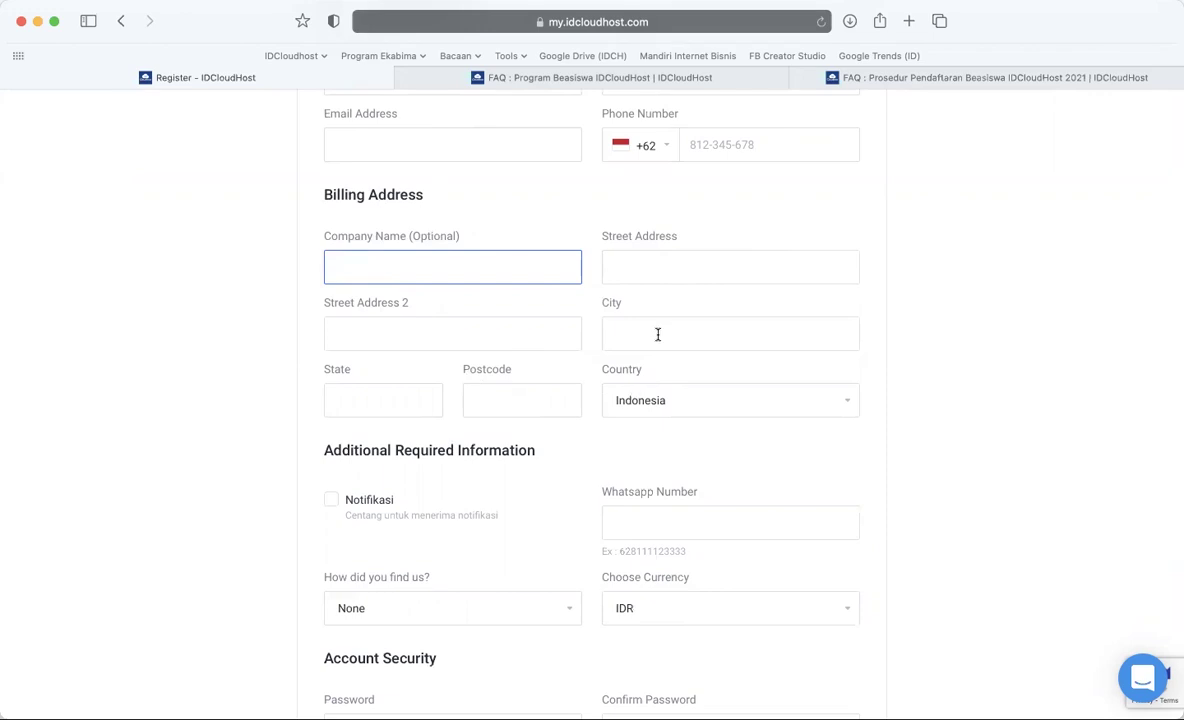
left_click(491, 396)
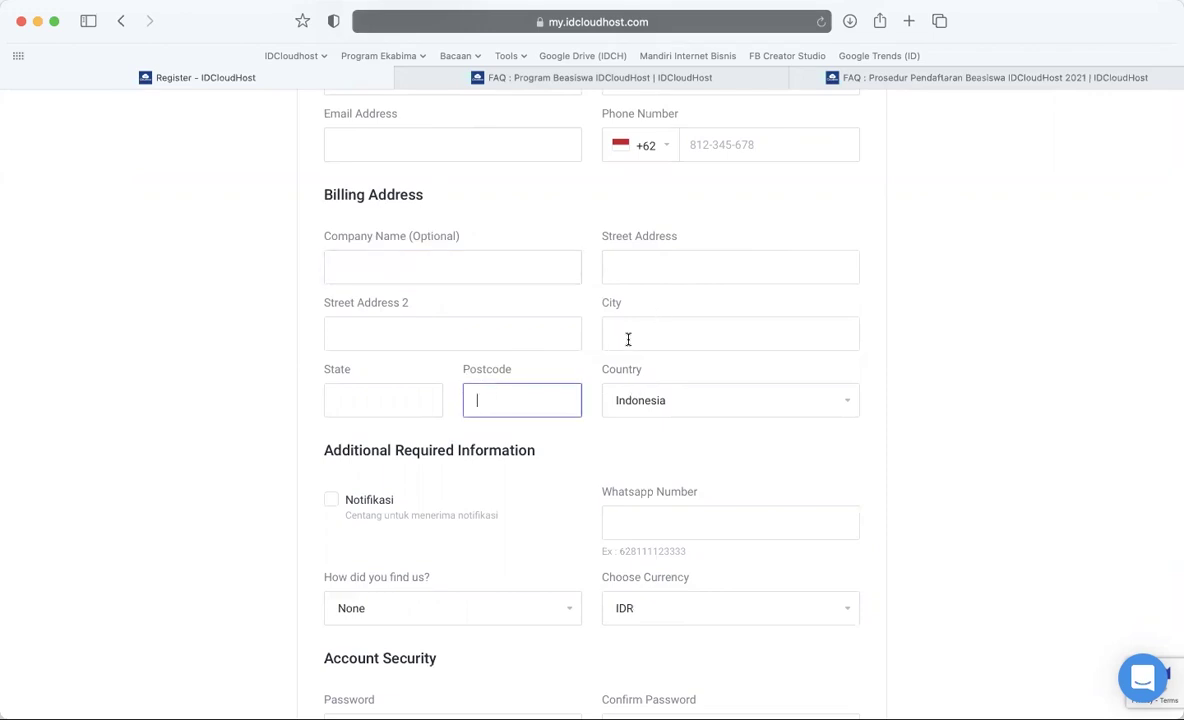
left_click(340, 411)
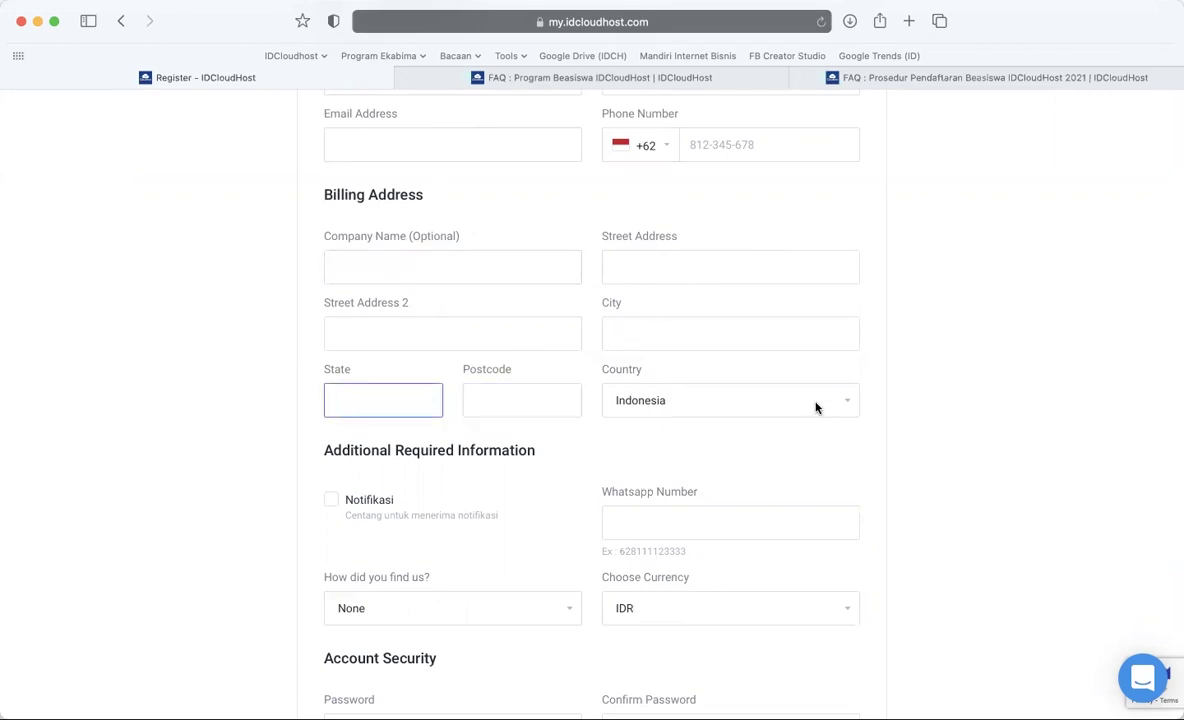
scroll(817, 405, "down", 3)
scroll(418, 403, "down", 2)
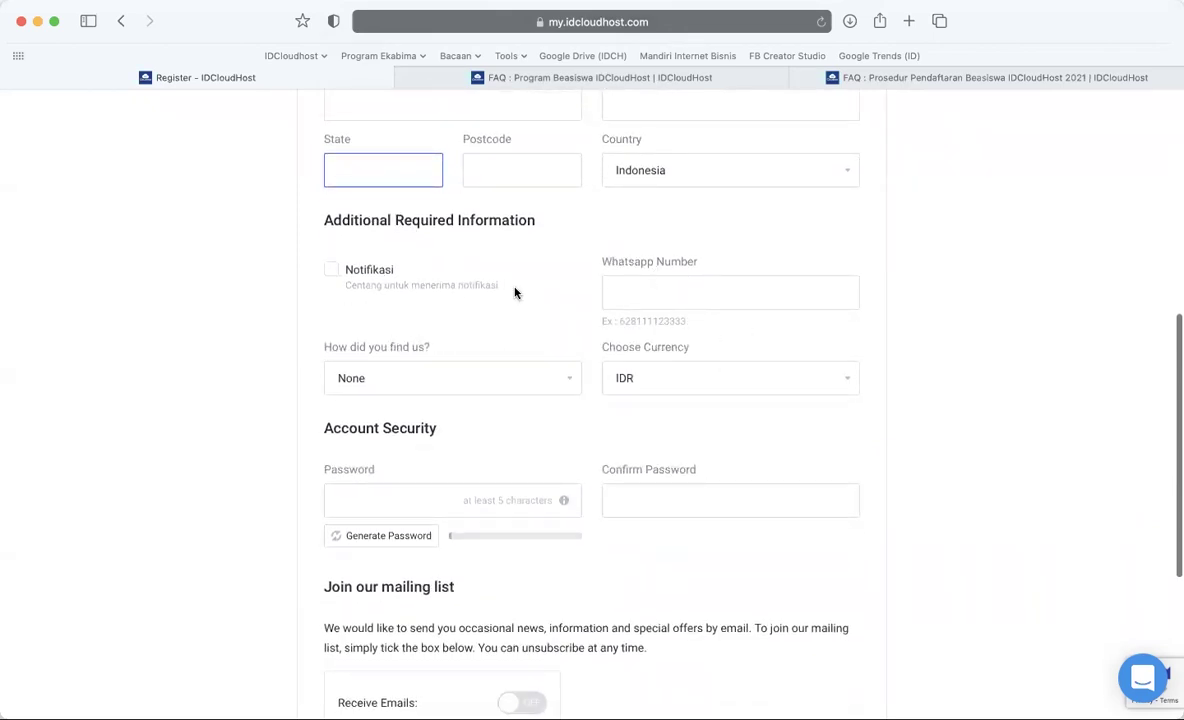
scroll(515, 396, "down", 5)
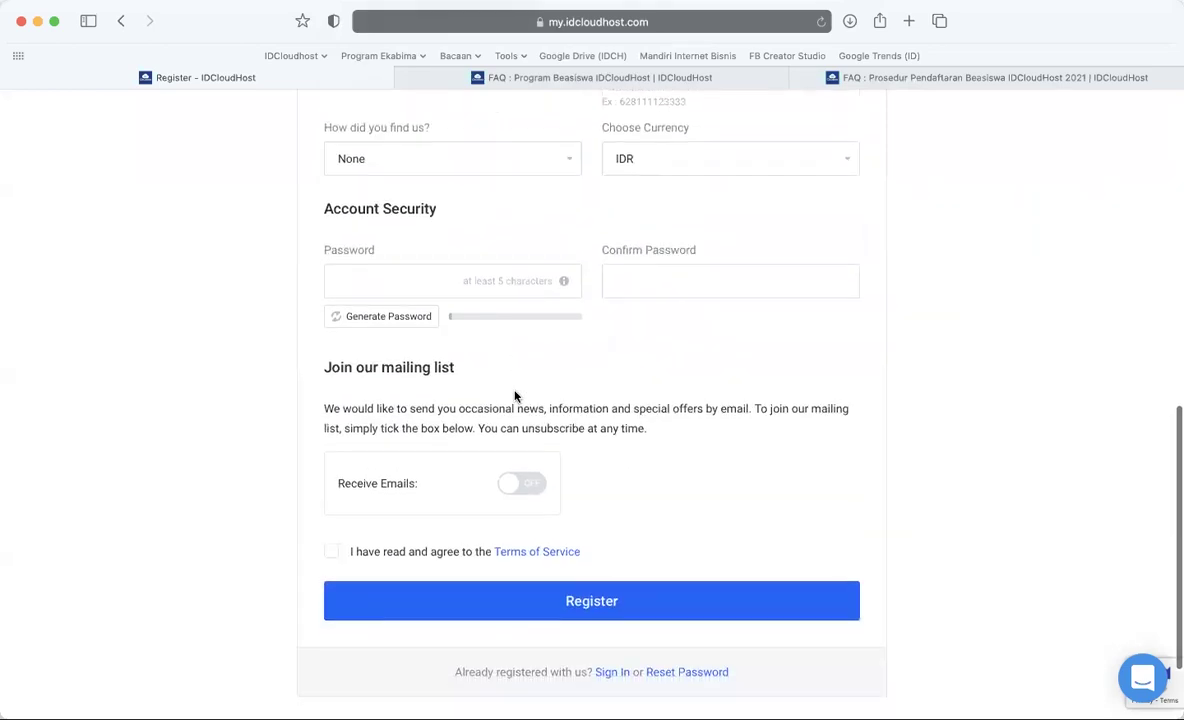
- Accept the Terms of Service on the account form and submit the registration
left_click(348, 279)
left_click(655, 275)
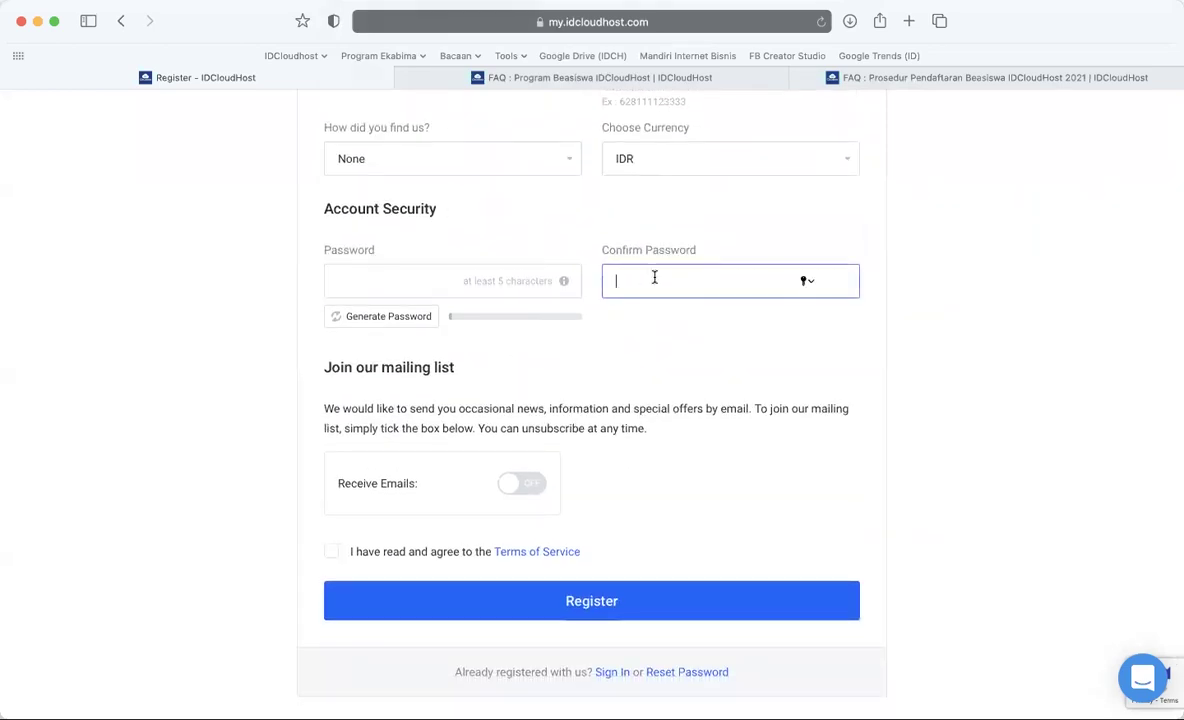
left_click(398, 275)
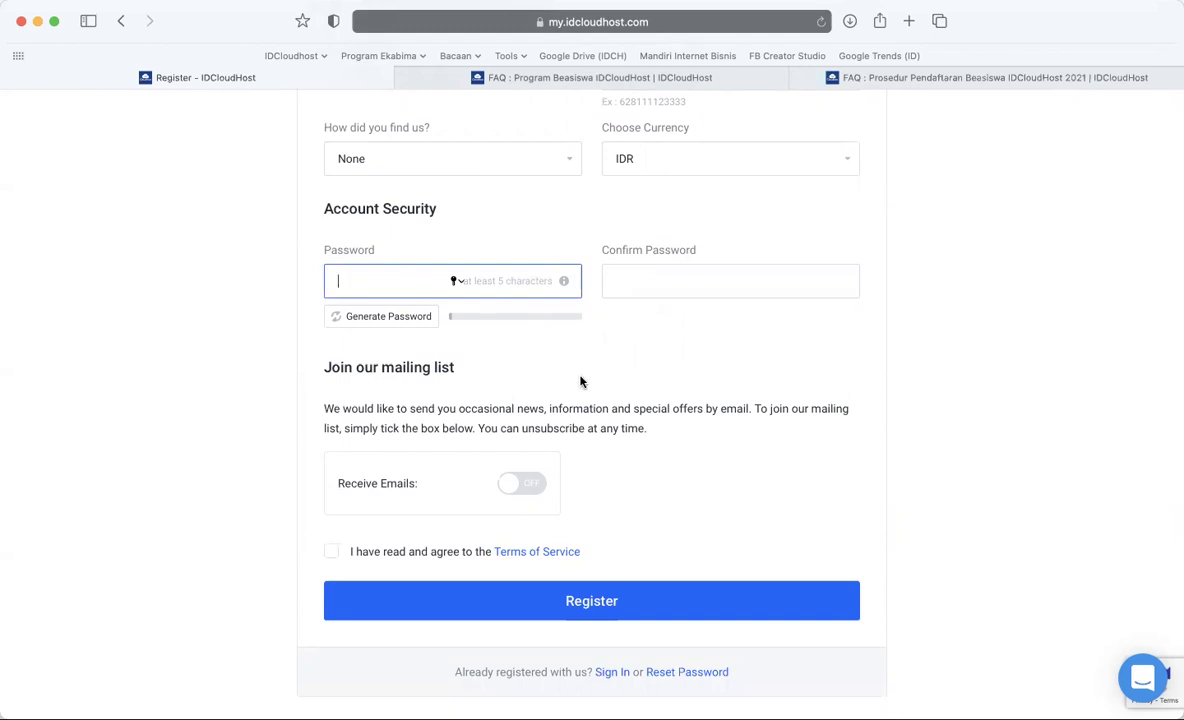
scroll(580, 381, "down", 3)
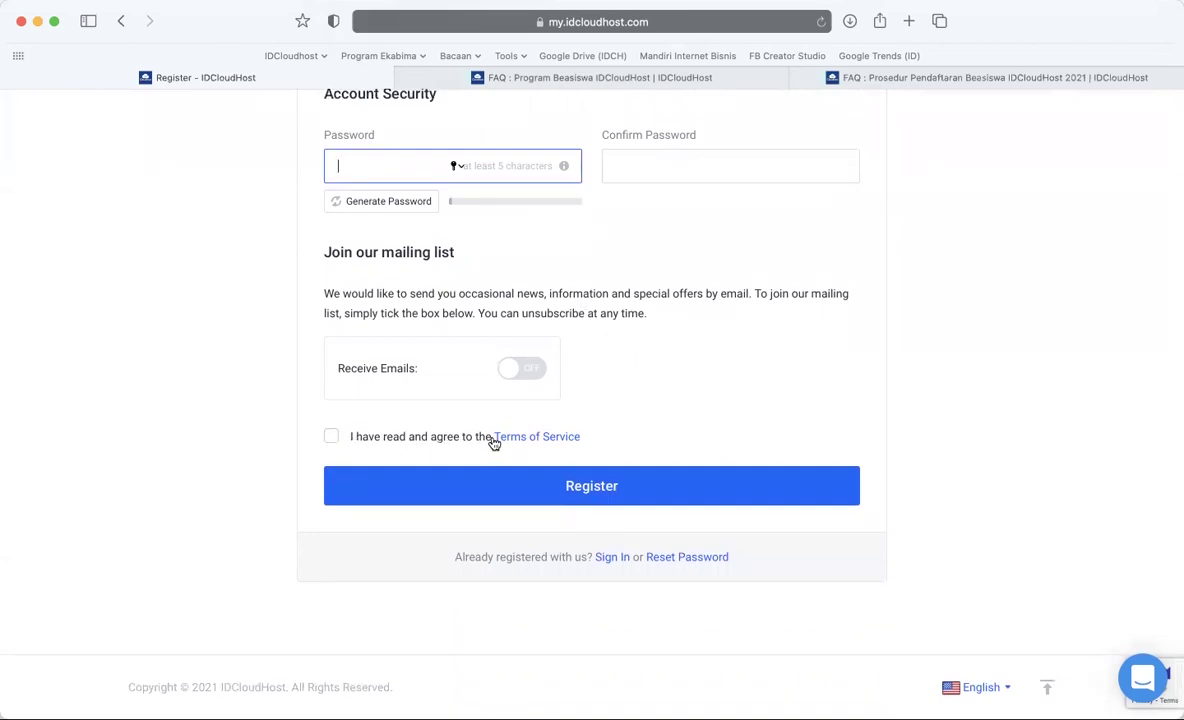
left_click(349, 438)
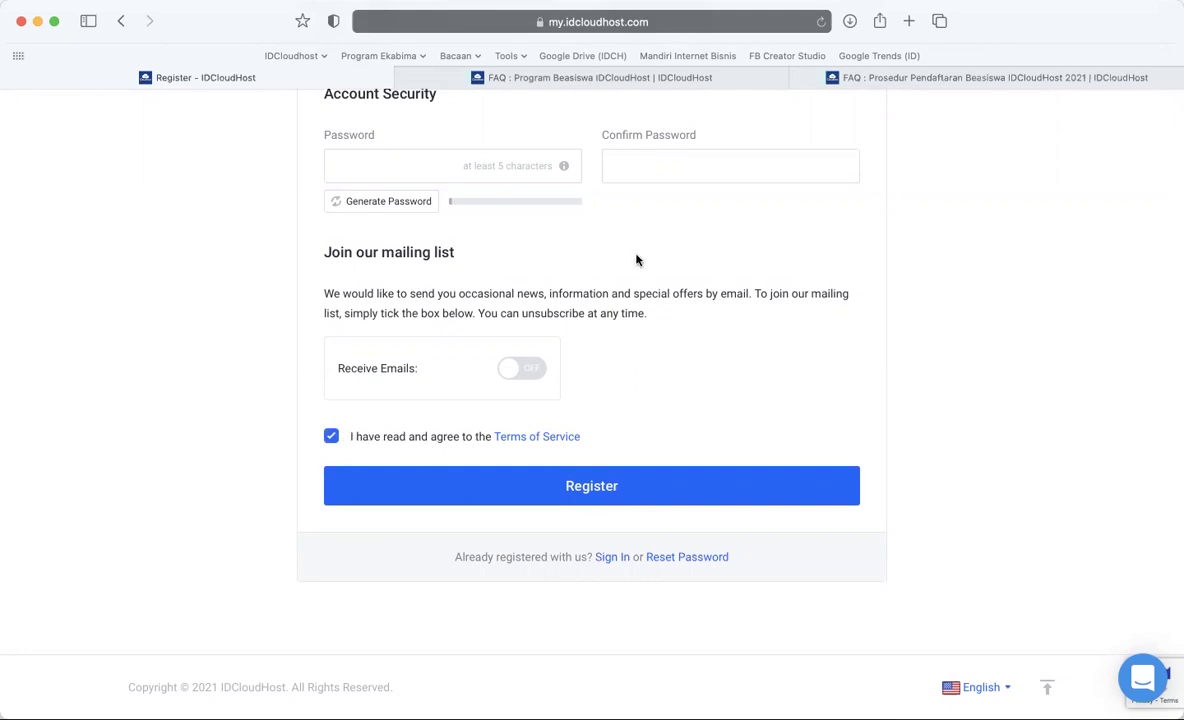
scroll(636, 260, "up", 10)
scroll(674, 436, "down", 9)
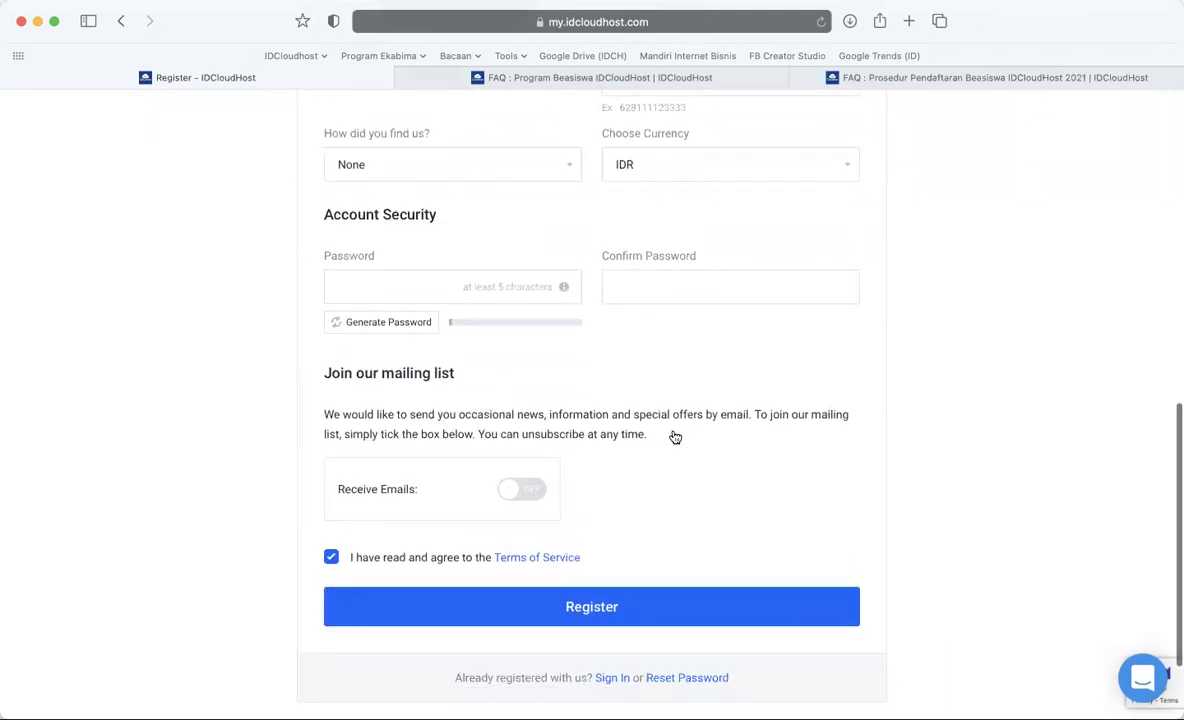
scroll(800, 499, "down", 3)
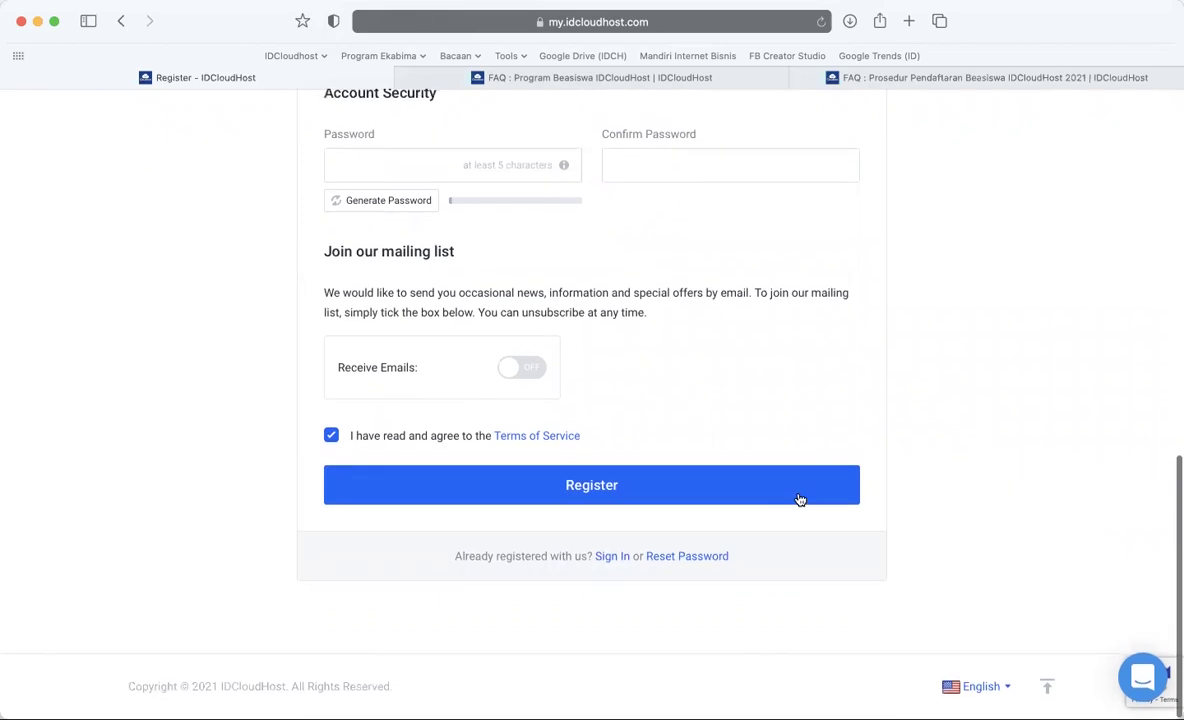
left_click(575, 497)
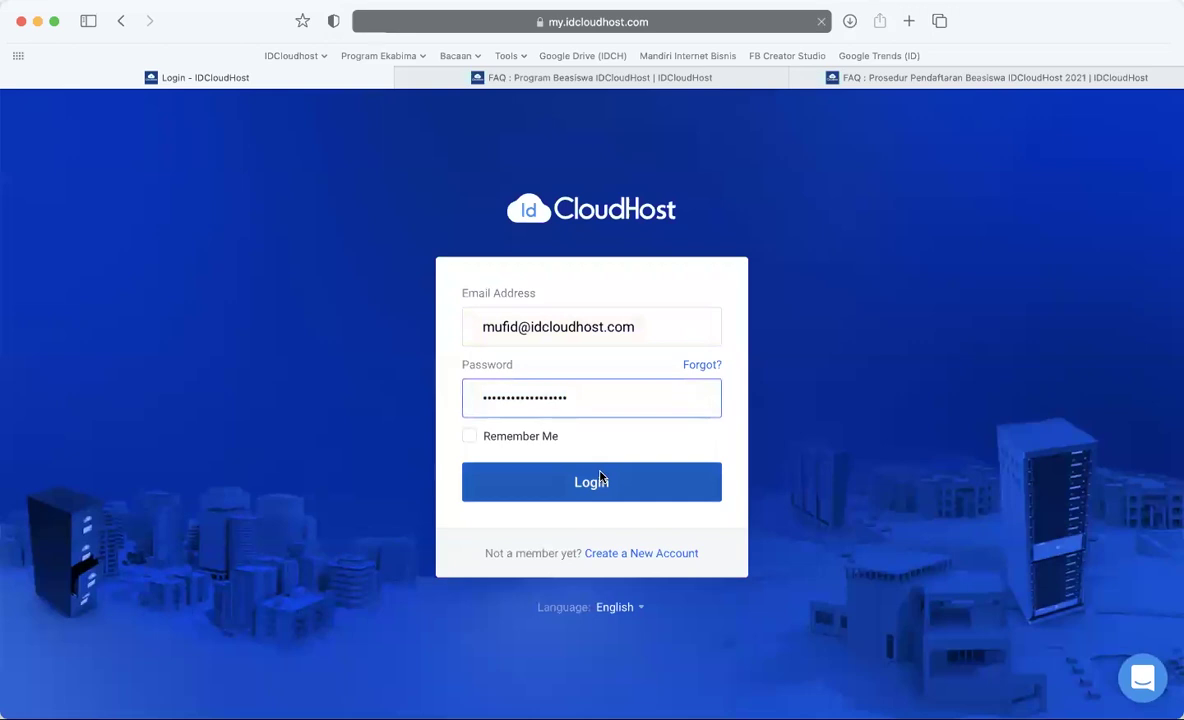
- Log in with the saved credentials to reach My Dashboard
left_click(597, 479)
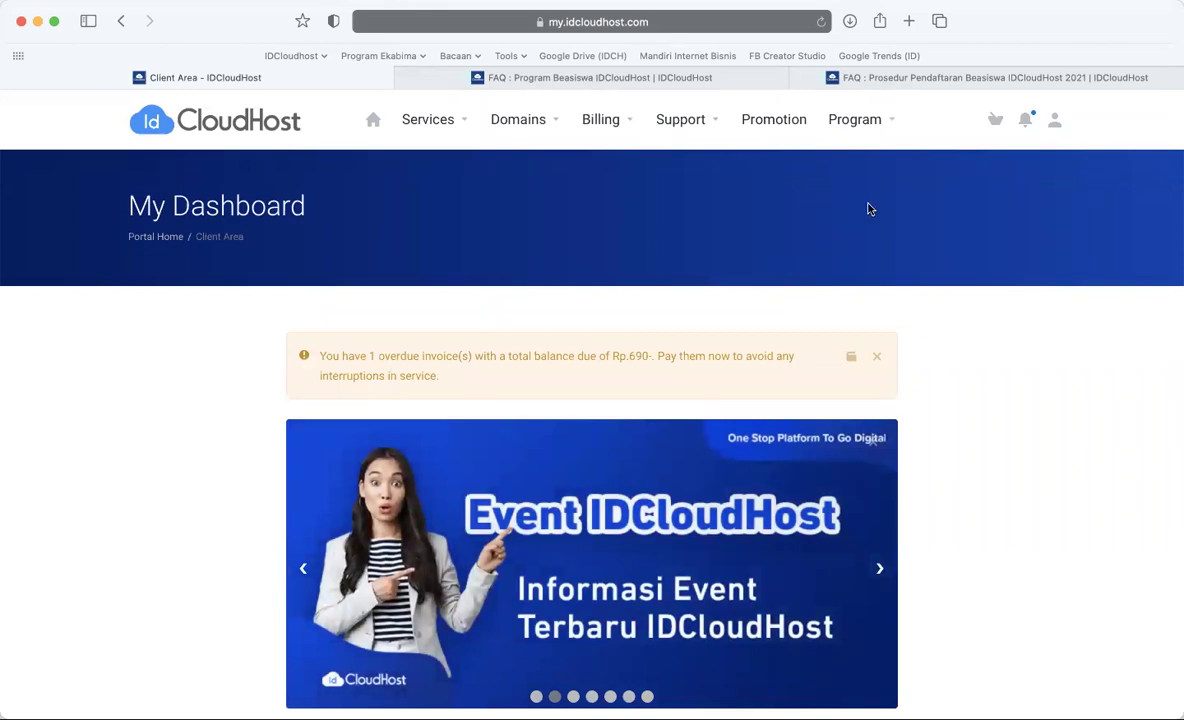
left_click(842, 120)
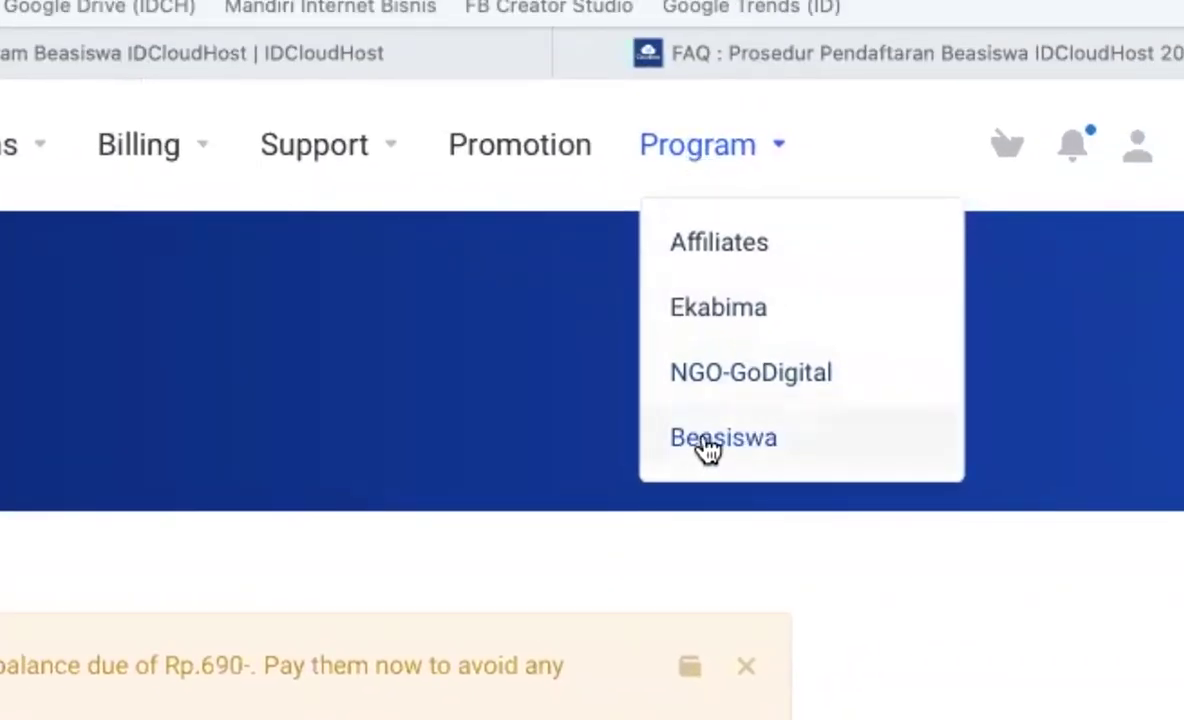
- Go to the Beasiswa program page and scroll down to the Daftar Beasiswa button
left_click(704, 440)
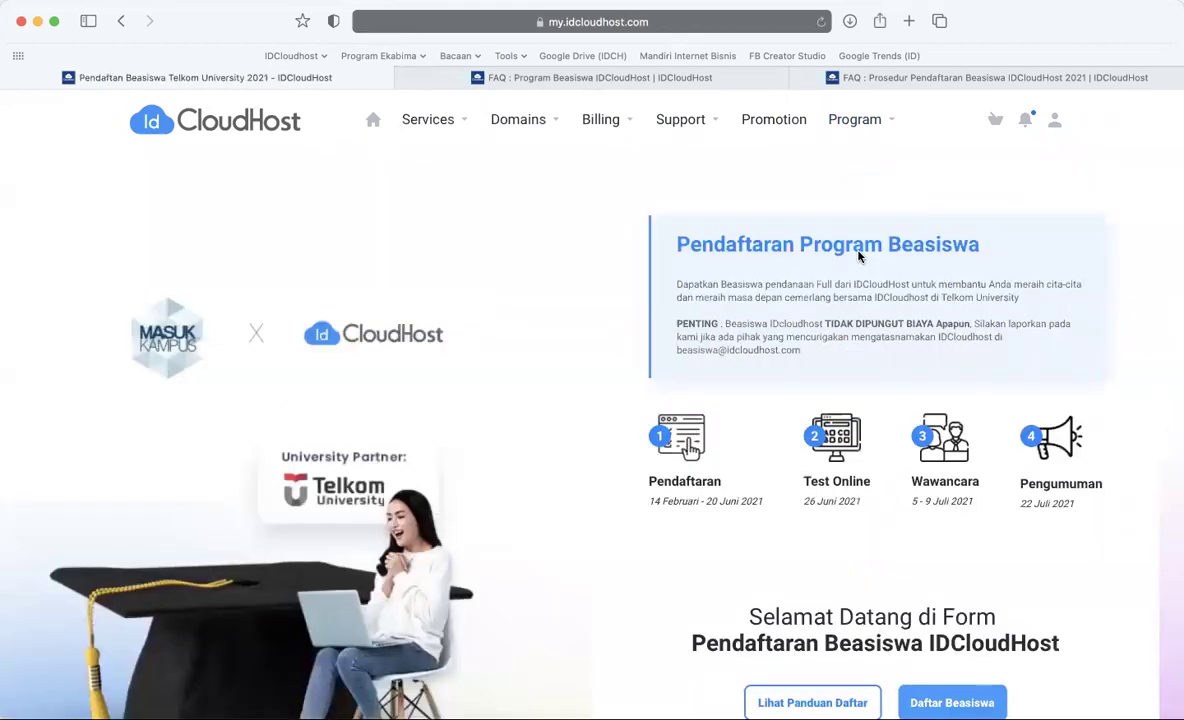
scroll(572, 388, "down", 3)
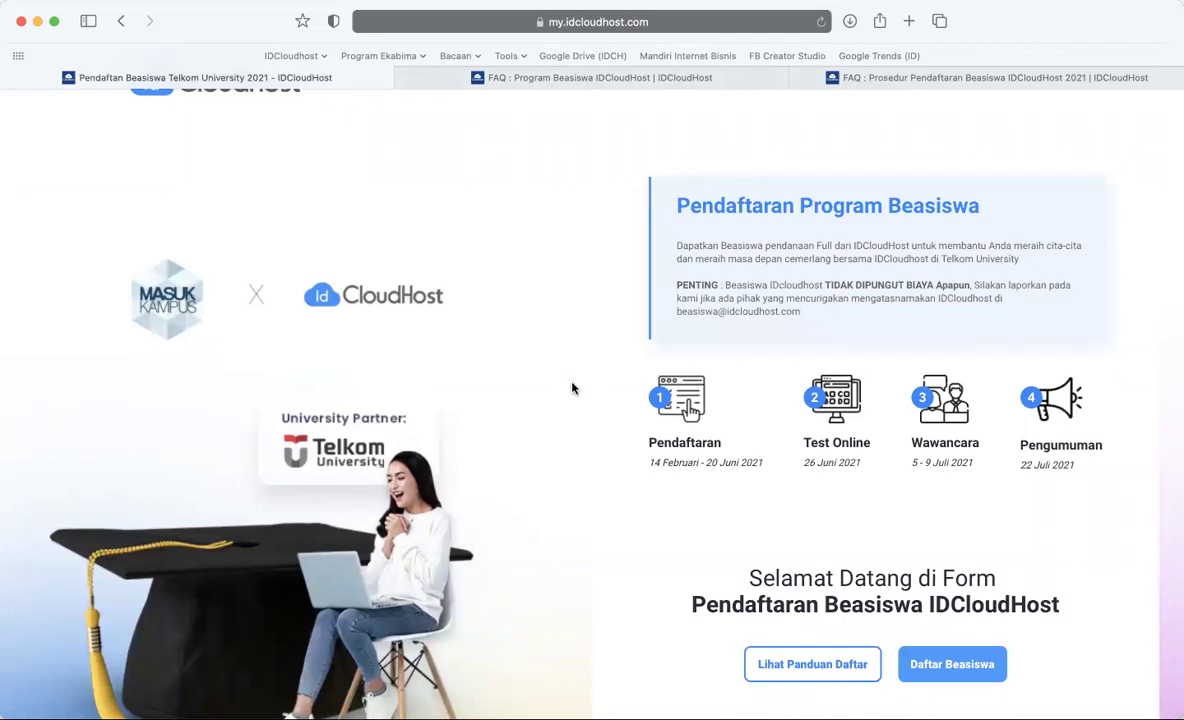
scroll(572, 388, "down", 3)
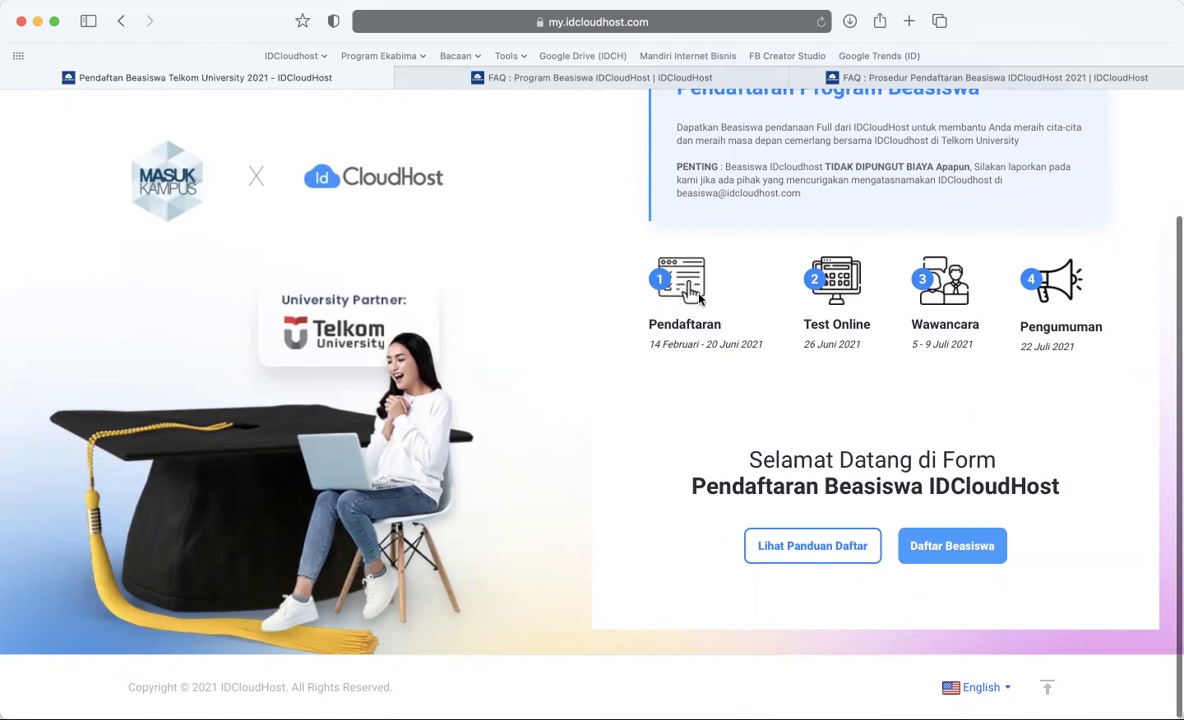
scroll(701, 465, "down", 1)
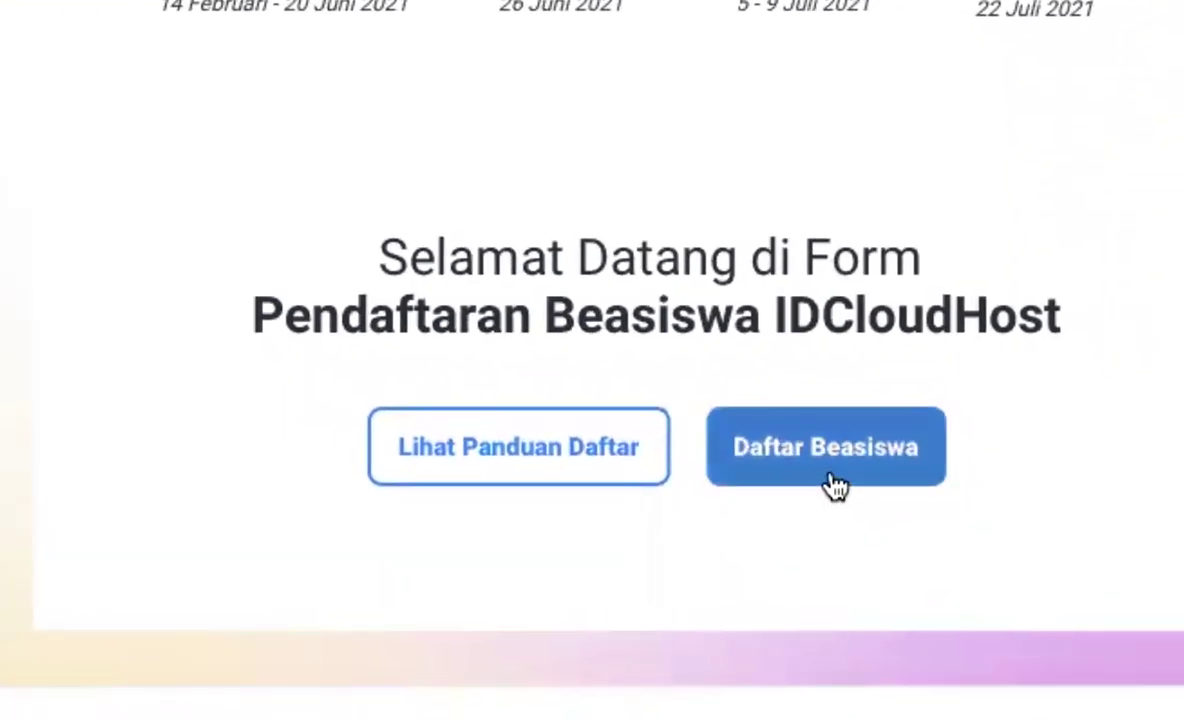
- Open the Daftar Beasiswa form and check its Nama, Email, No HP and birth-date fields
left_click(835, 485)
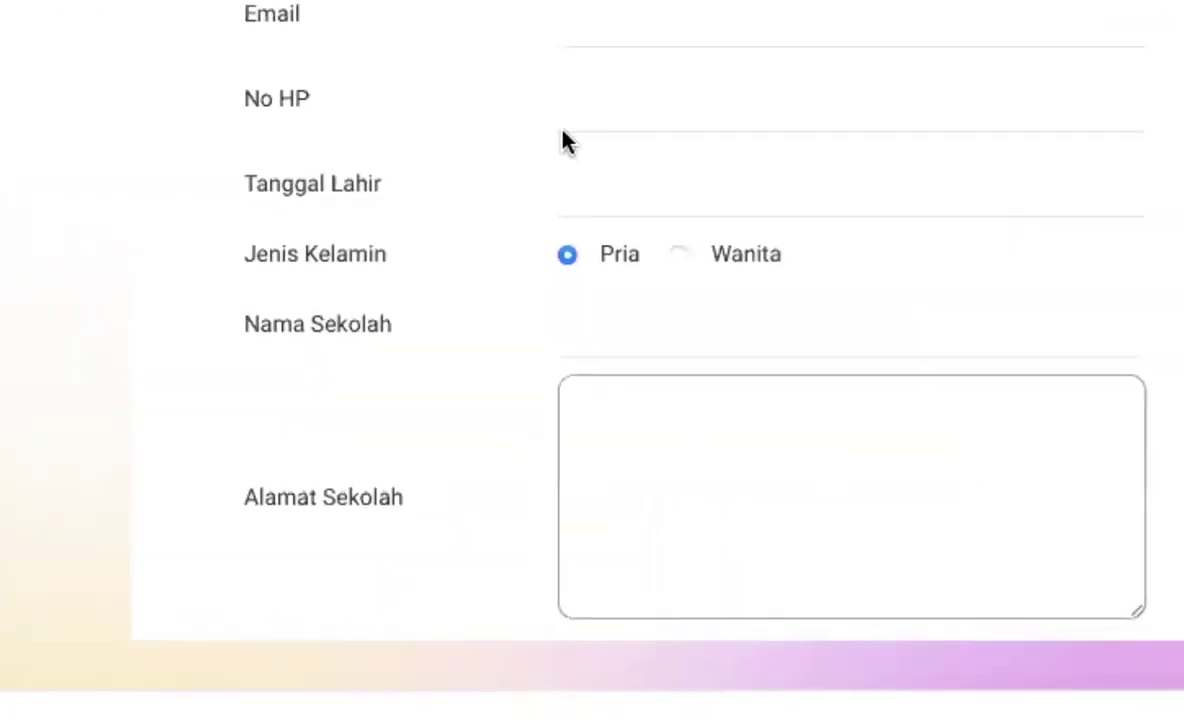
left_click(837, 273)
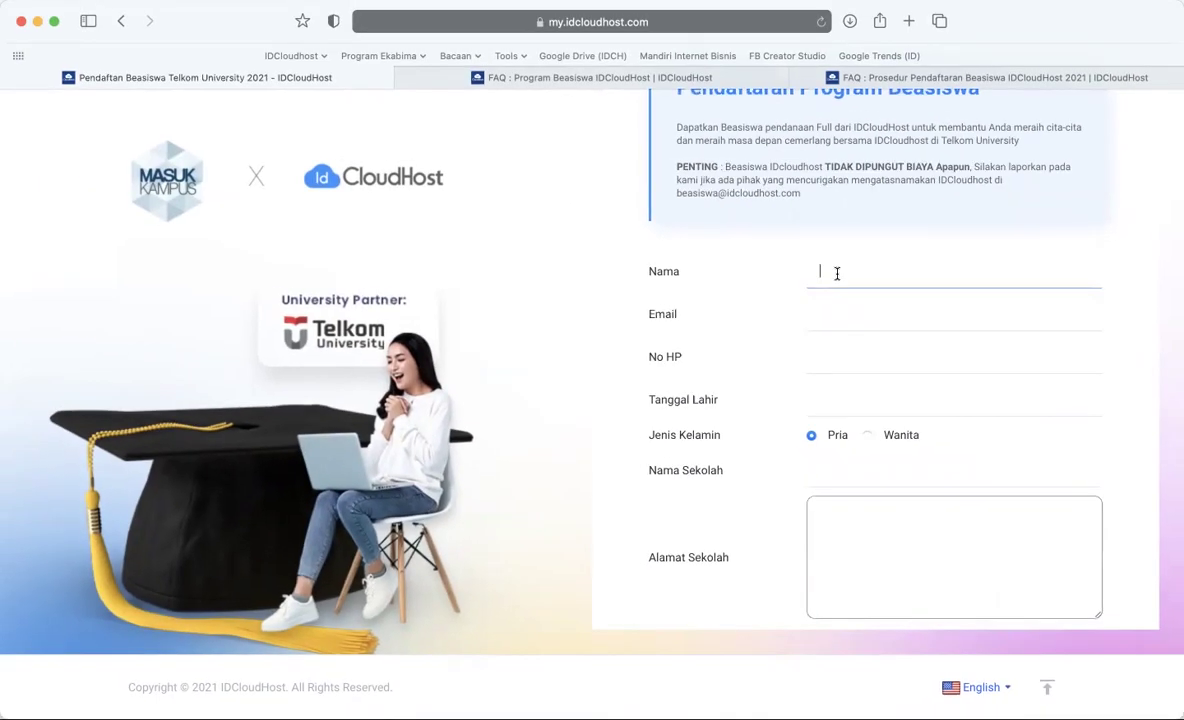
left_click(834, 328)
left_click(837, 365)
left_click(832, 406)
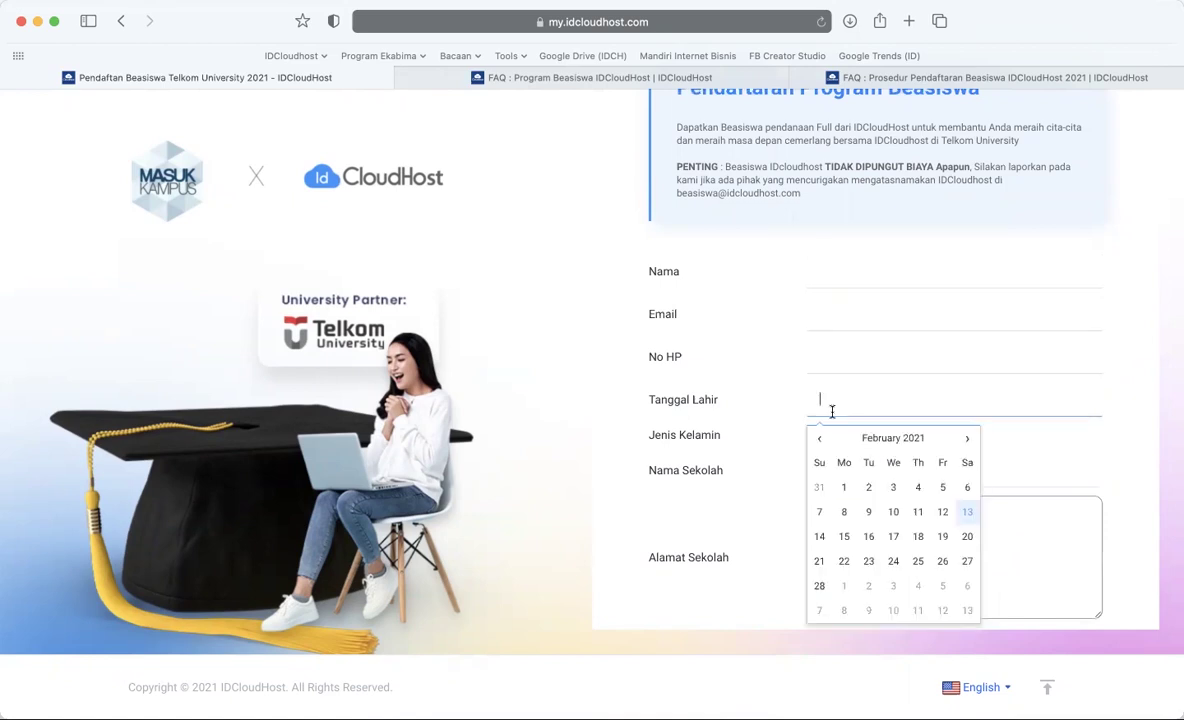
left_click(1030, 443)
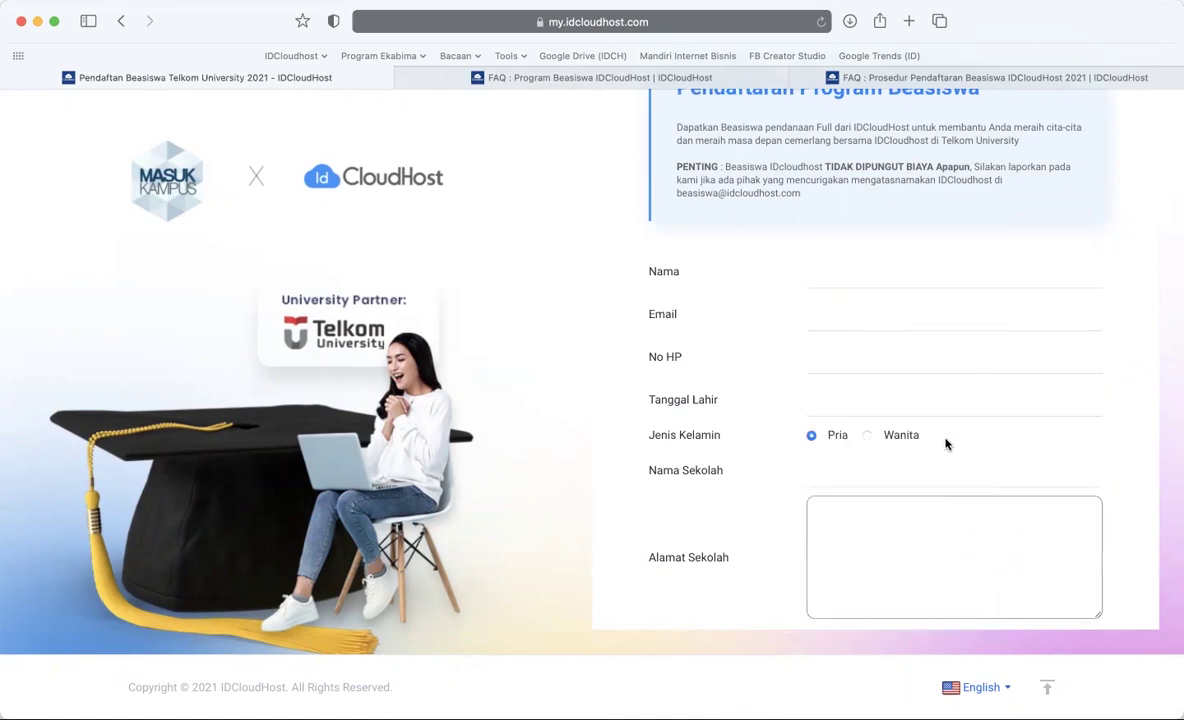
left_click(835, 285)
scroll(835, 285, "up", 1)
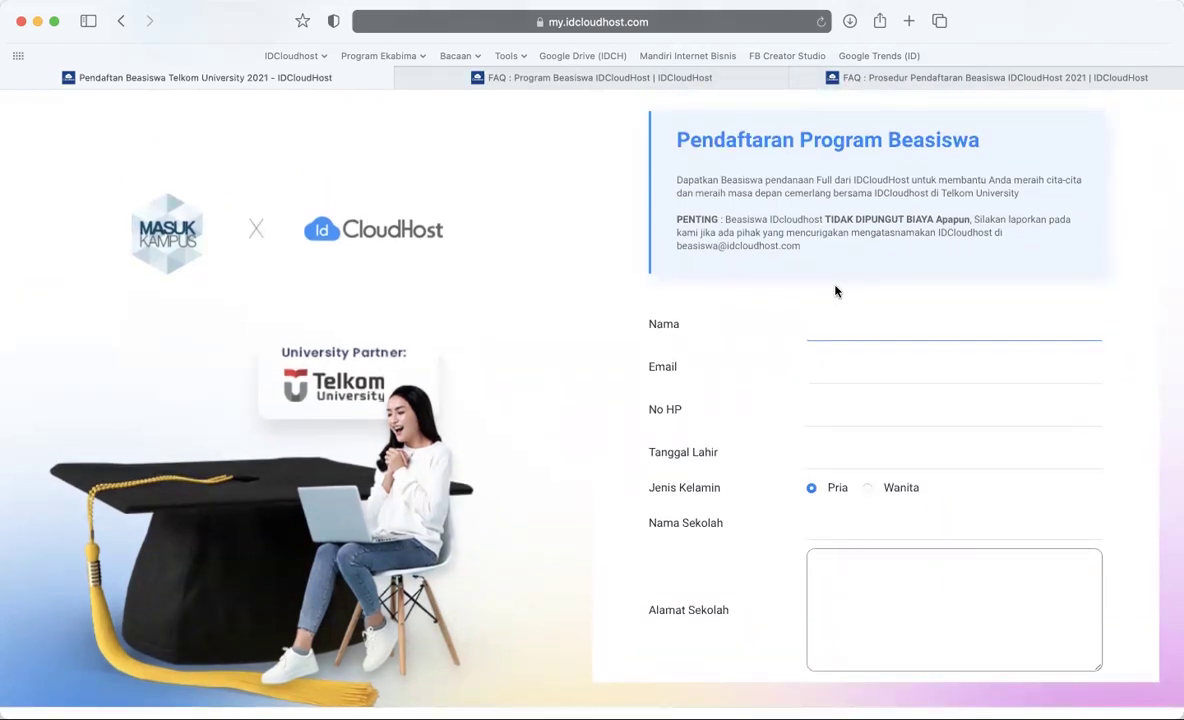
- Enter the applicant's full name, e-mail address and phone number
key("Tab")
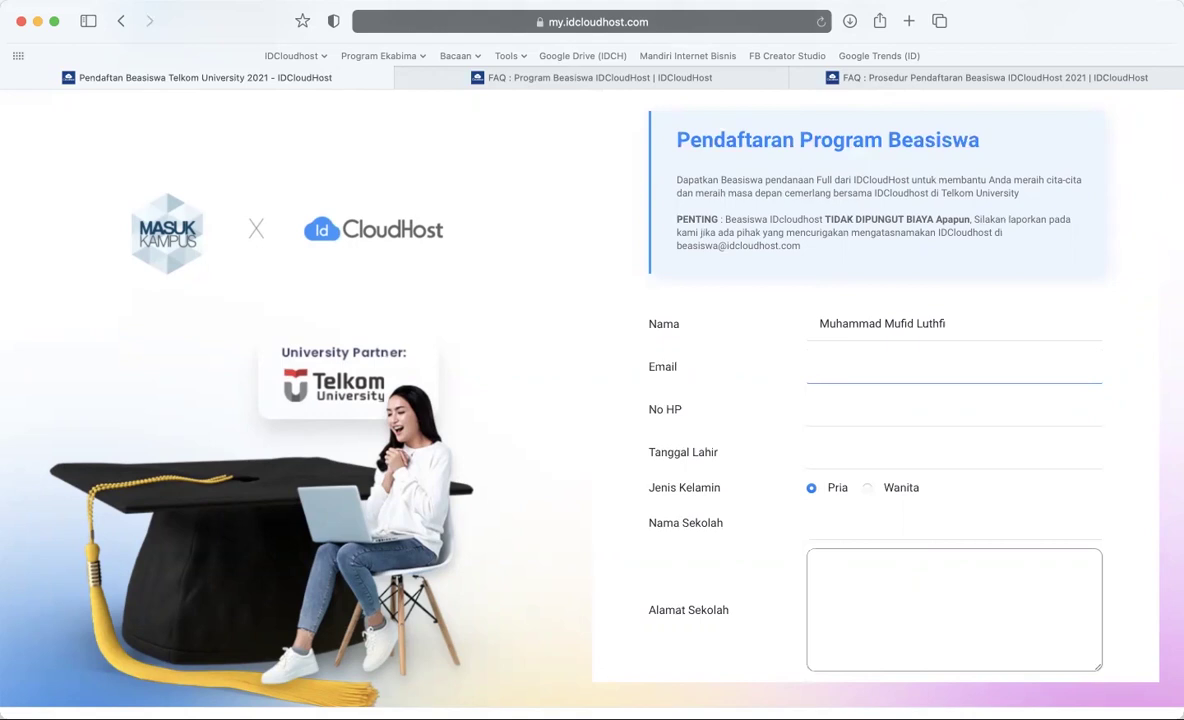
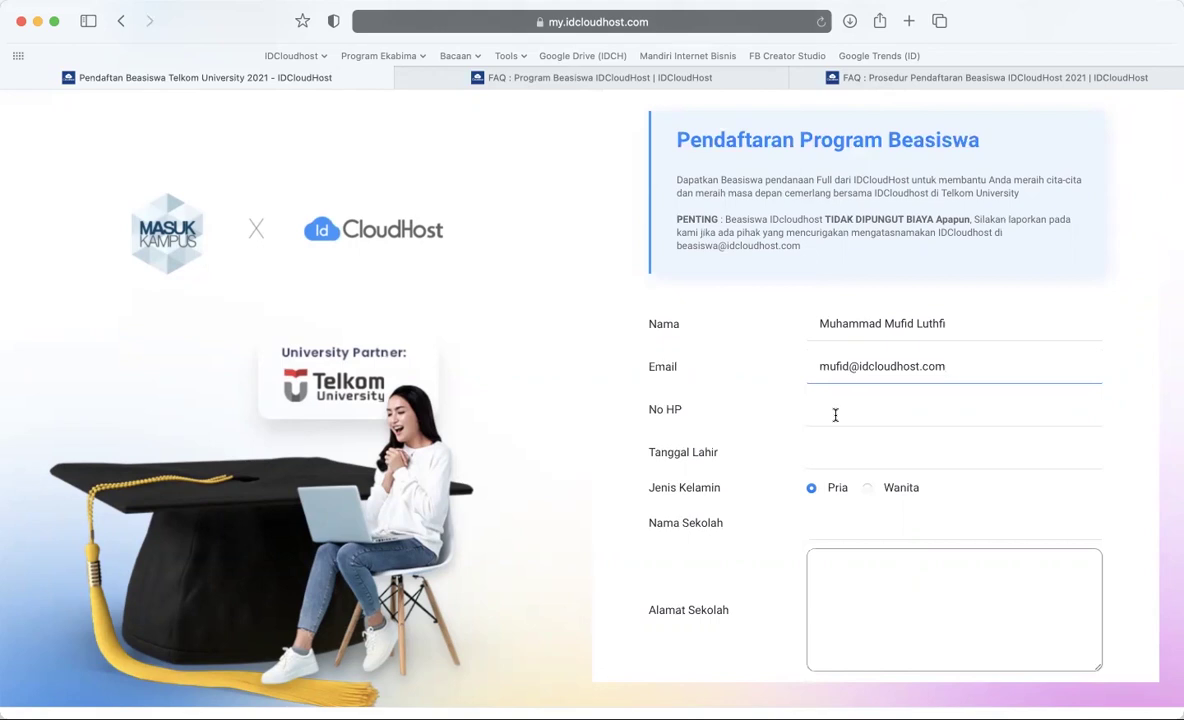
left_click(835, 414)
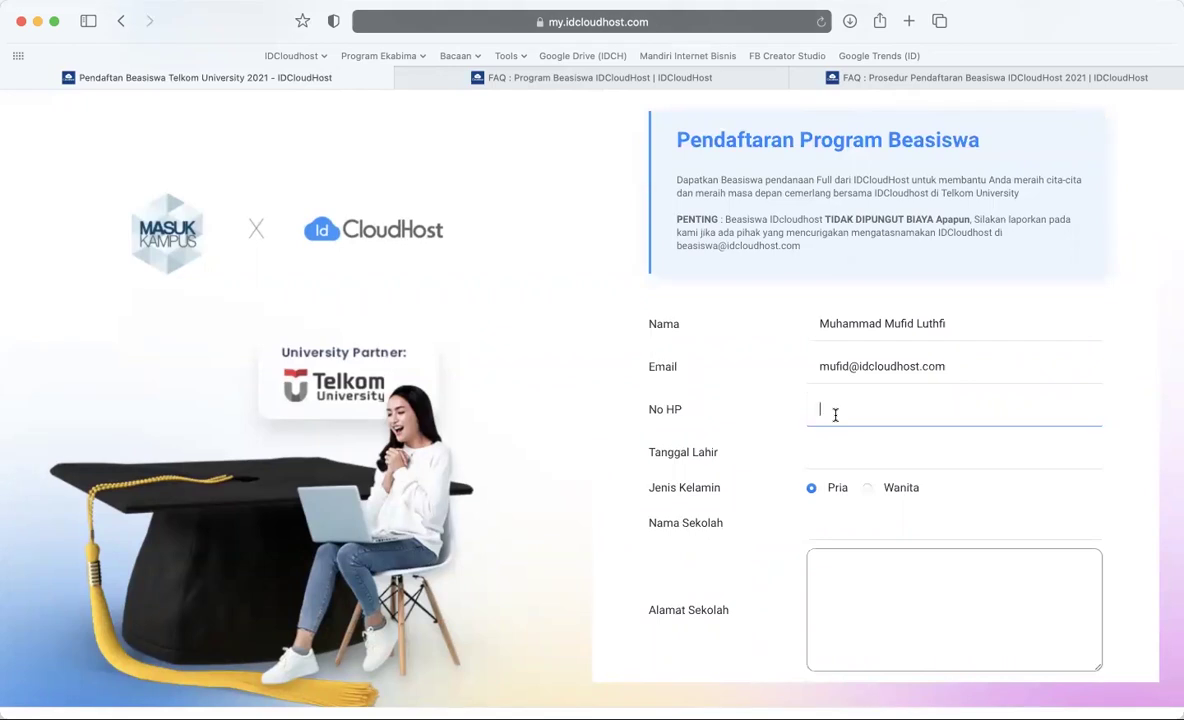
left_click(811, 452)
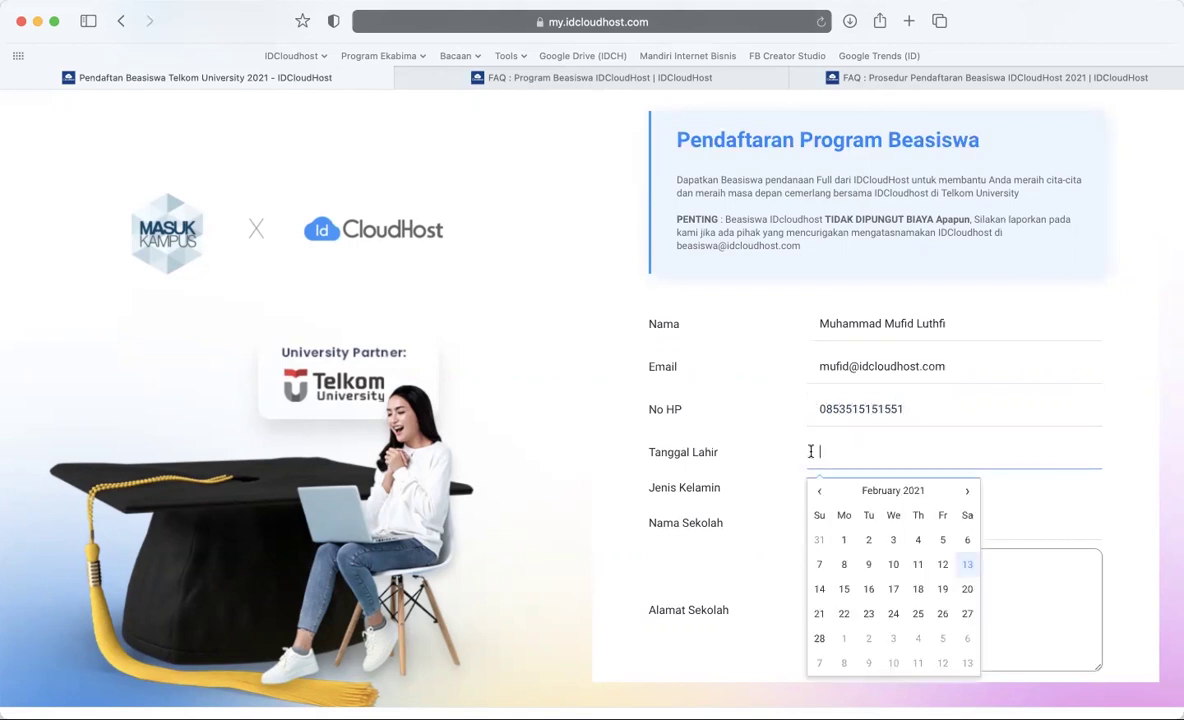
- Switch the birth-date calendar to year view and step back from 2021 toward 2009
left_click(905, 490)
scroll(848, 378, "down", 3)
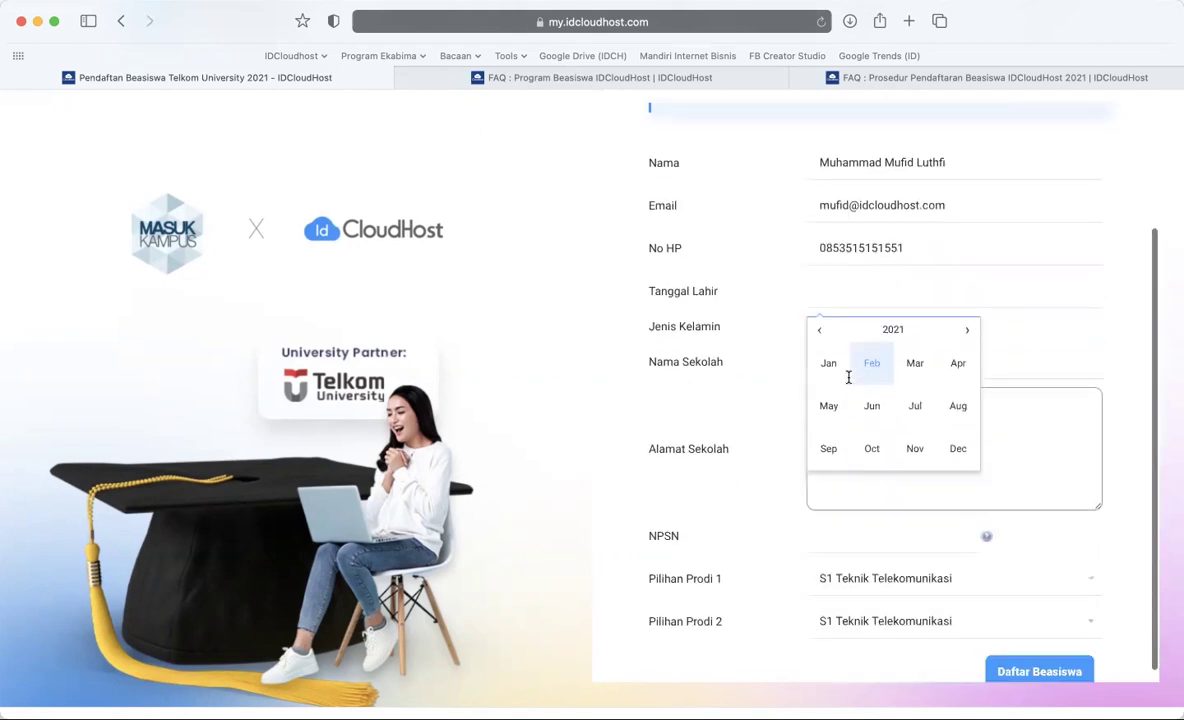
left_click(826, 319)
left_click(826, 319)
left_click(826, 319)
left_click(826, 319)
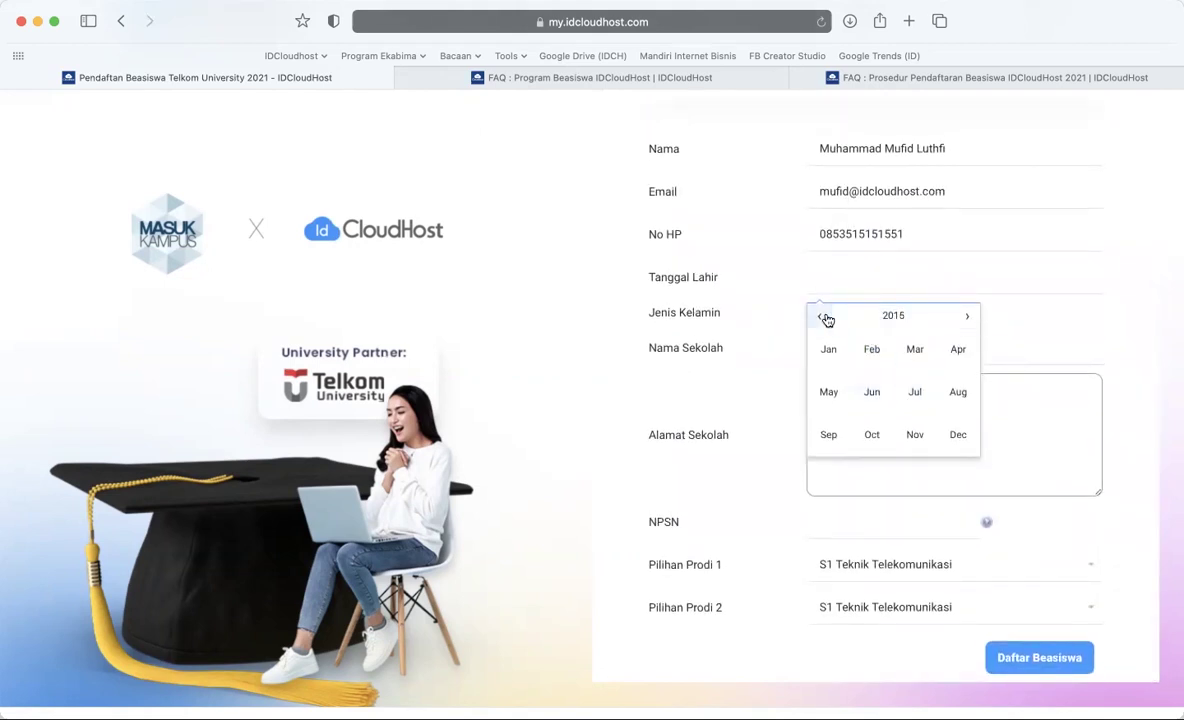
left_click(826, 319)
left_click(826, 319)
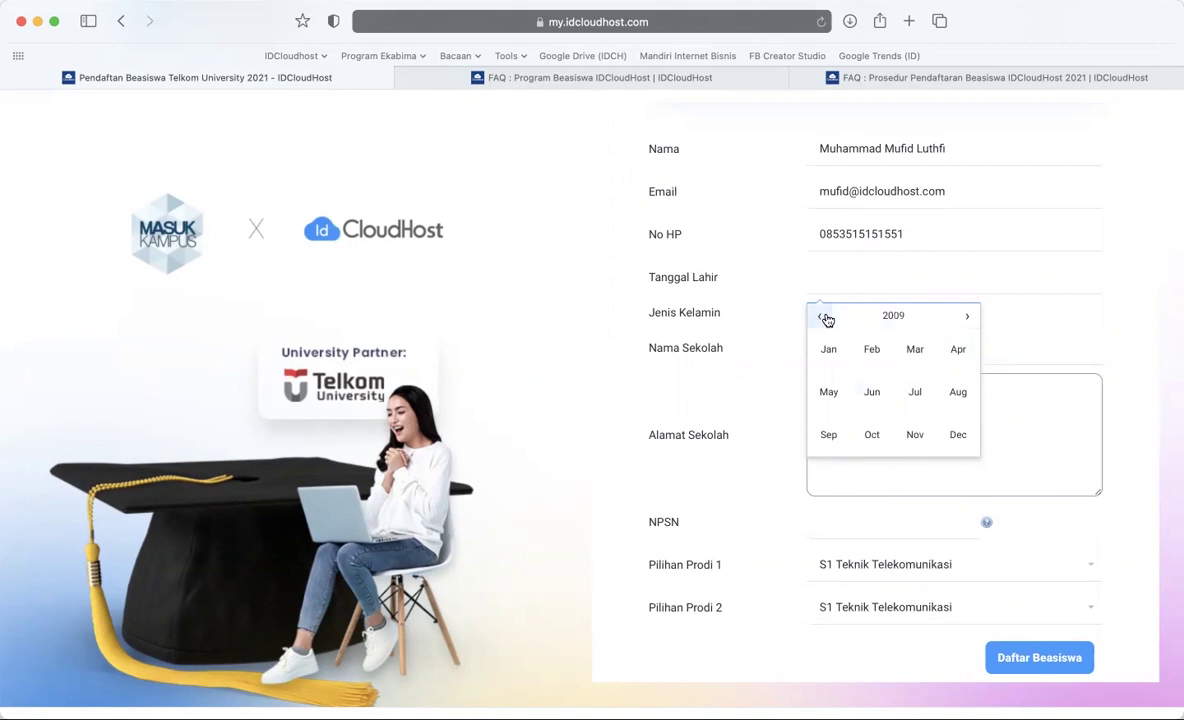